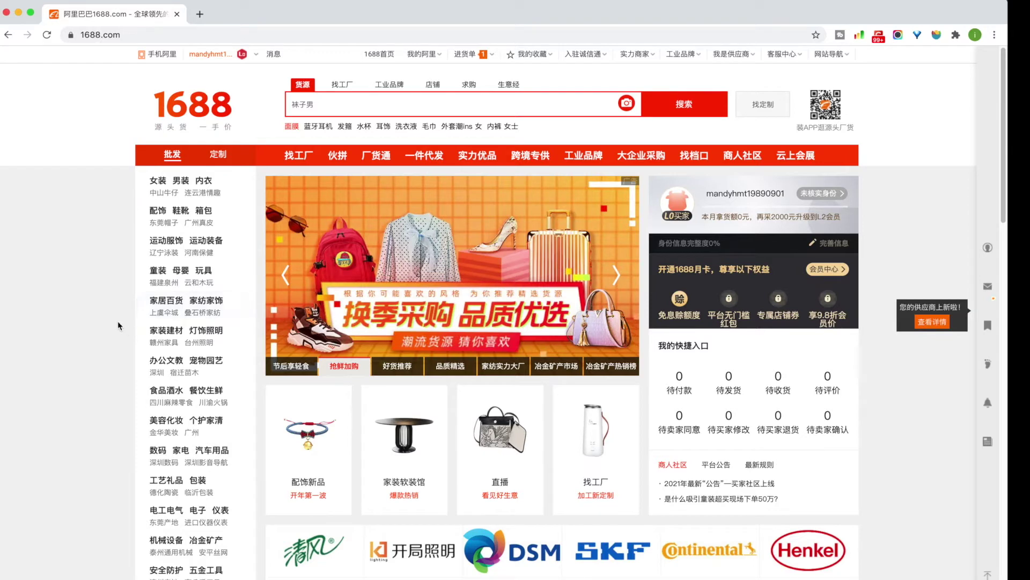
Step: Translate the 1688 homepage into English, dismiss the translation popup, and view the Home improvement category's subcategories
scroll(88, 335, "down", 3)
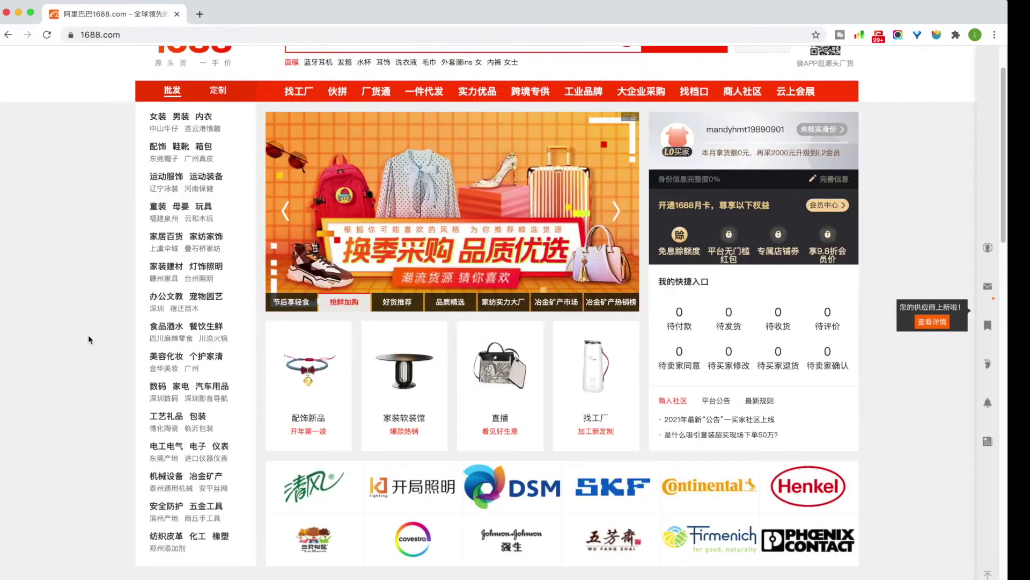
scroll(88, 333, "down", 1)
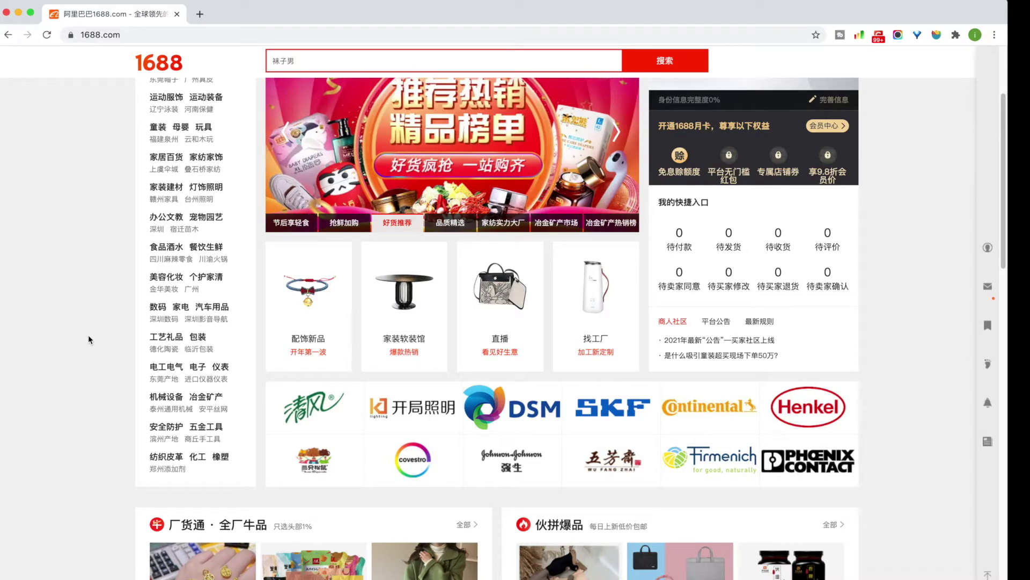
scroll(77, 340, "down", 6)
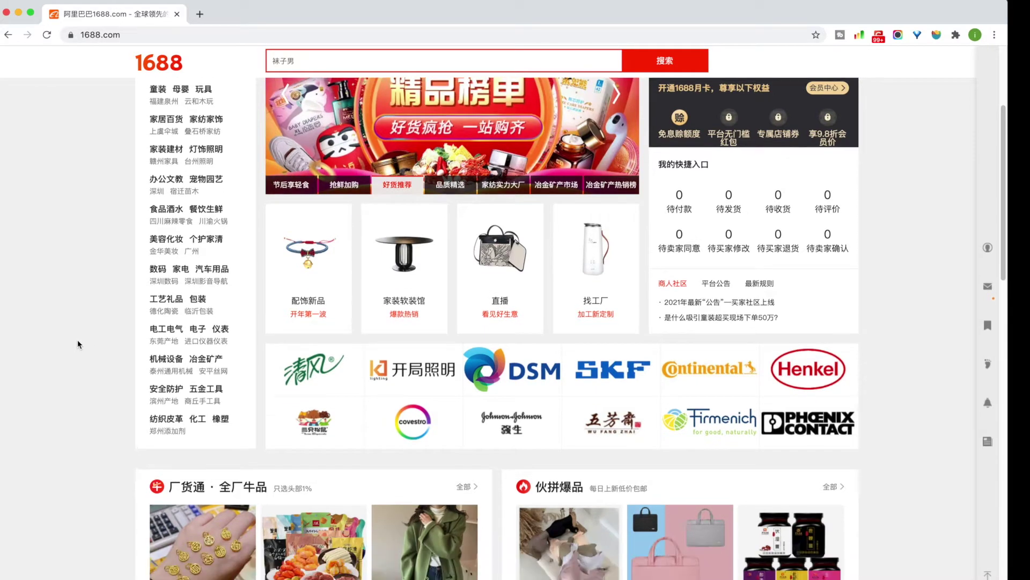
scroll(77, 340, "down", 9)
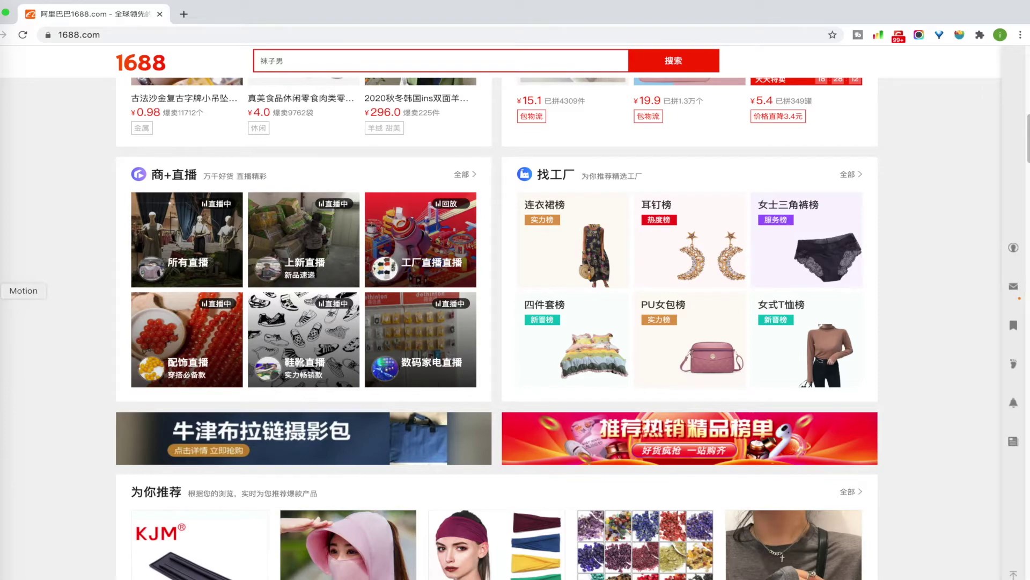
scroll(39, 279, "up", 9)
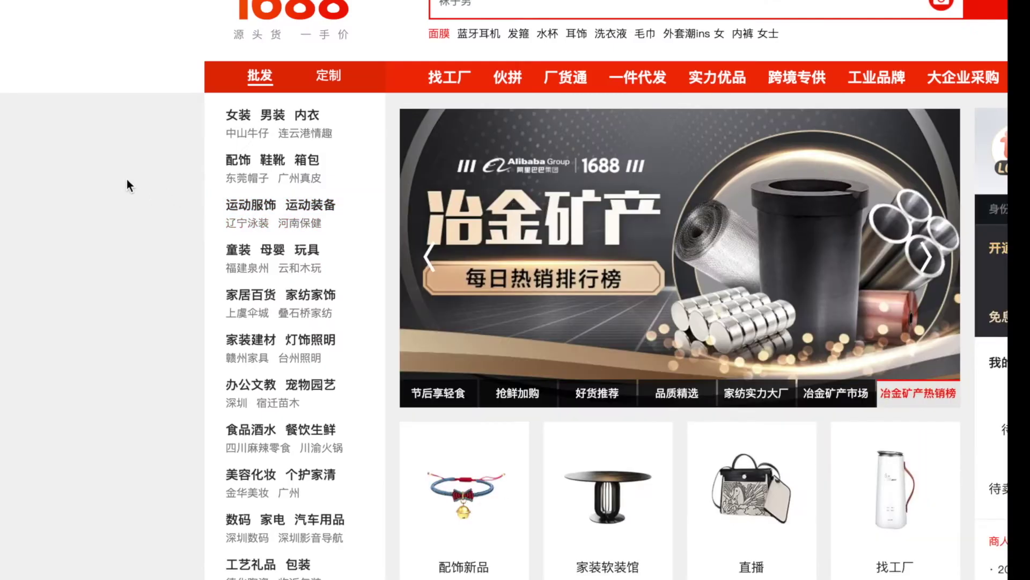
right_click(129, 185)
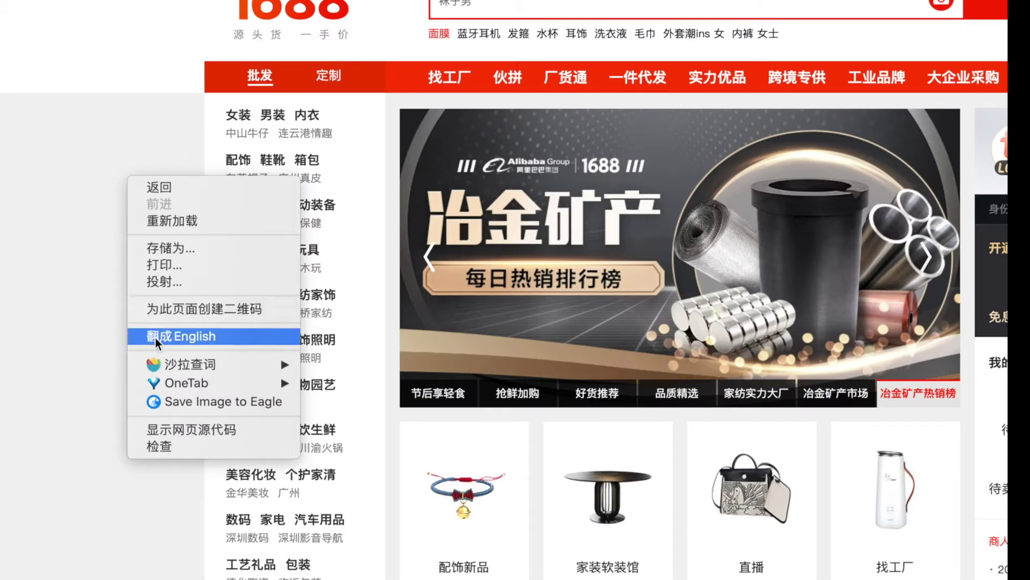
left_click(179, 337)
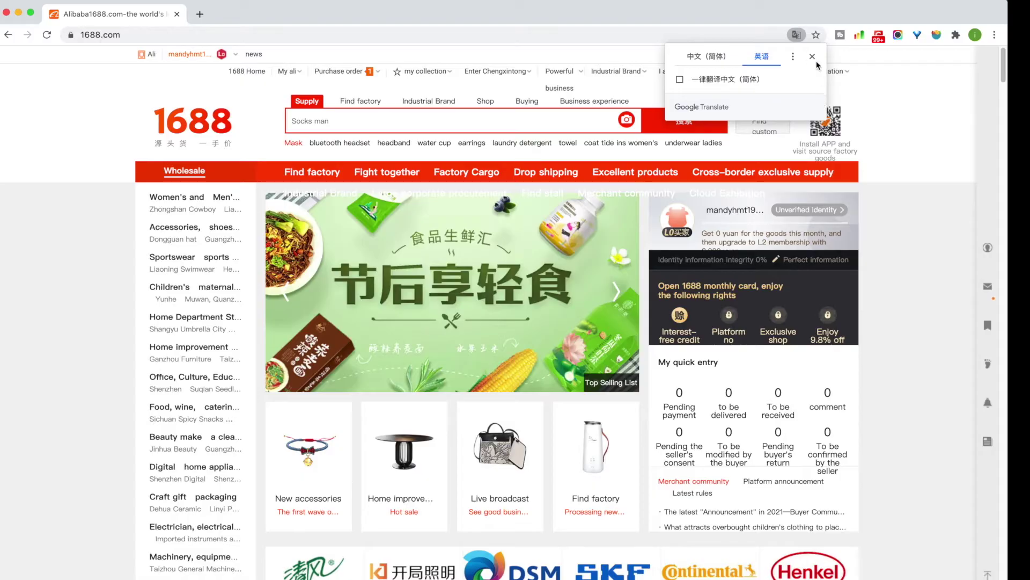
left_click(812, 56)
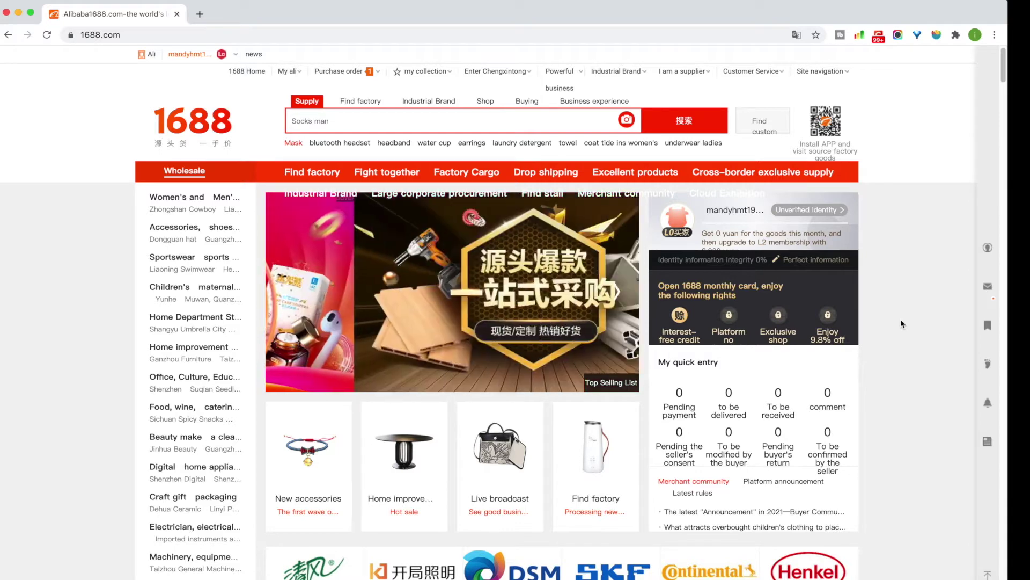
mouse_move(162, 364)
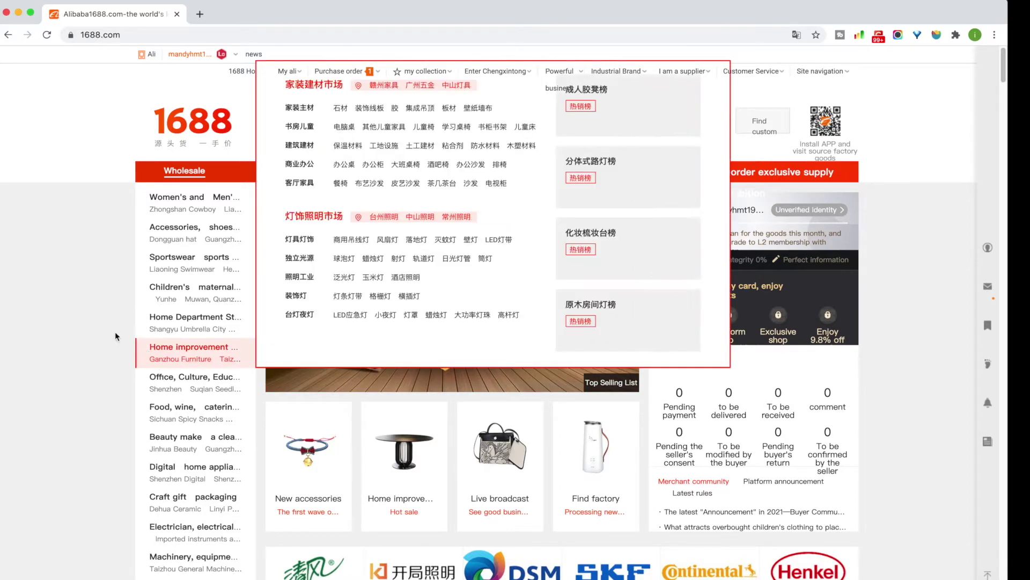
scroll(109, 336, "down", 1)
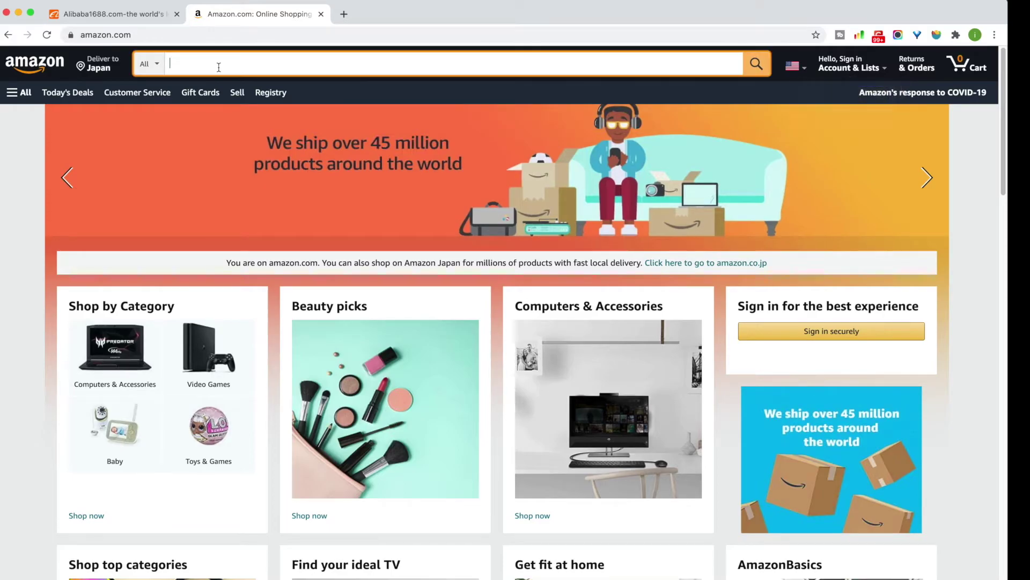
Step: Search Amazon for "baby SEAT"
type("baby ")
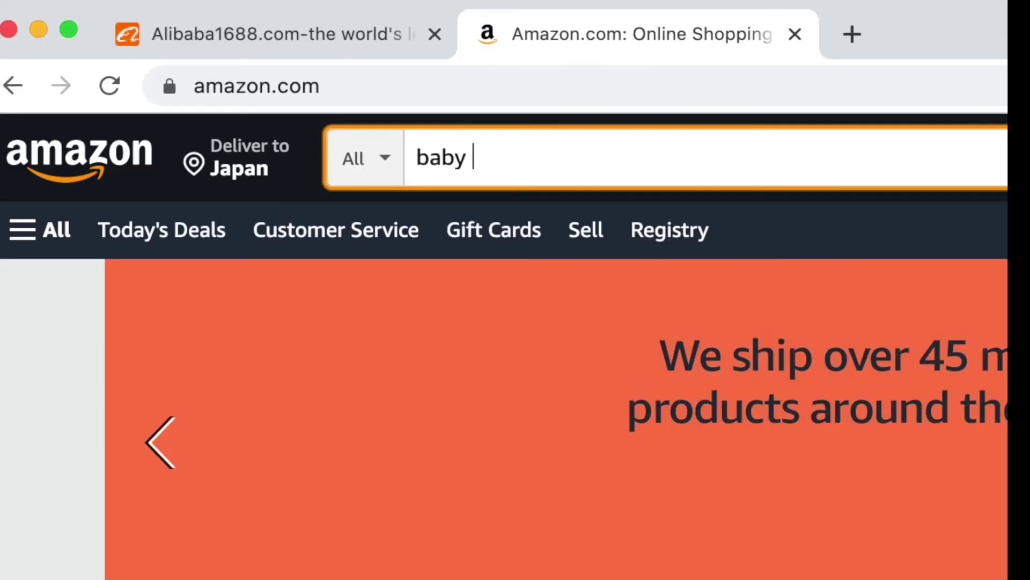
type("aset")
key("BackSpace")
key("BackSpace")
key("BackSpace")
key("BackSpace")
type("A")
key("BackSpace")
type("SEA")
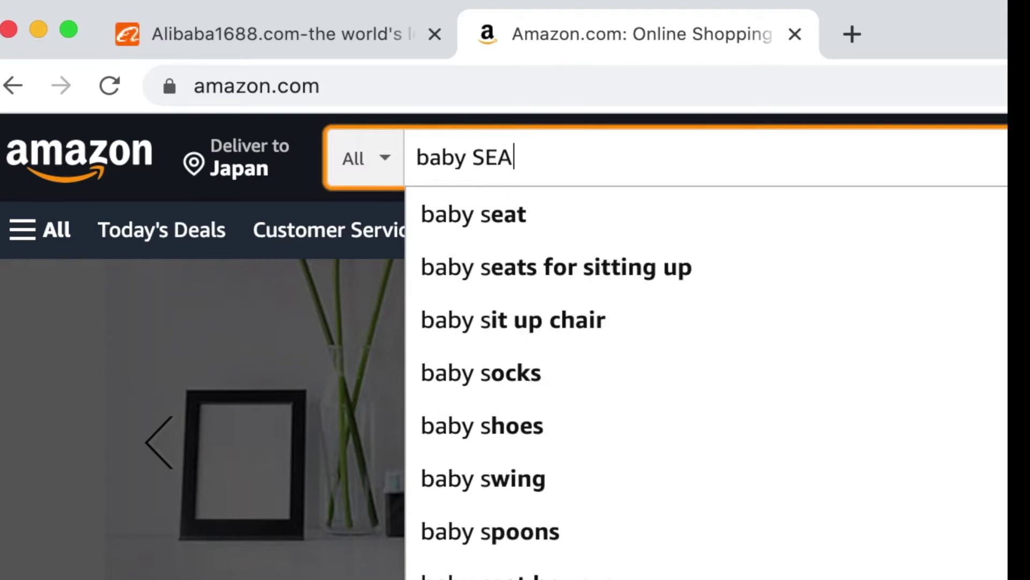
type("T")
key("Return")
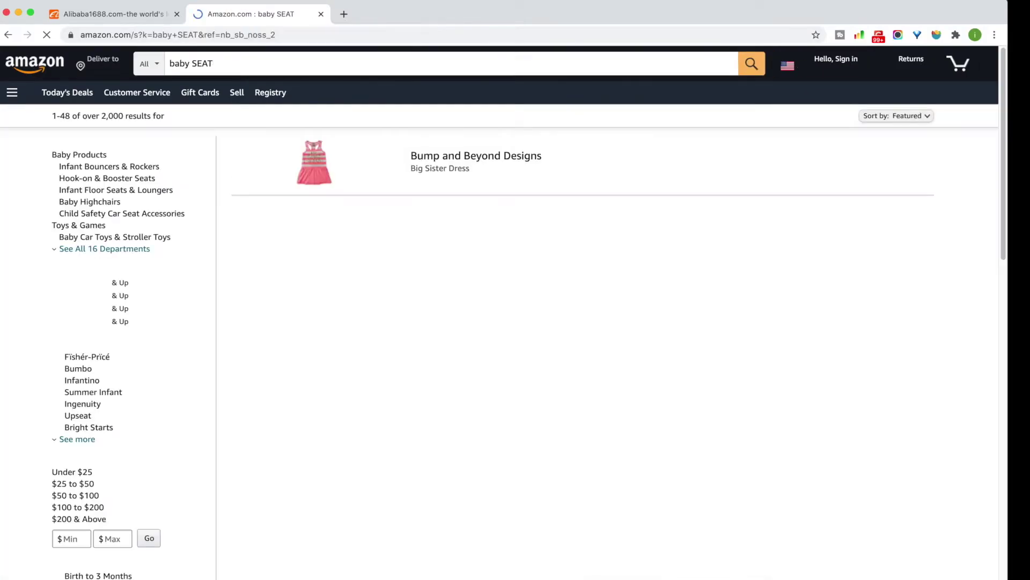
Step: From the Amazon results, open the Graco Extend2Fit 3-in-1 Car Seat, Stocklyn listing and expand its main product image
scroll(510, 316, "down", 8)
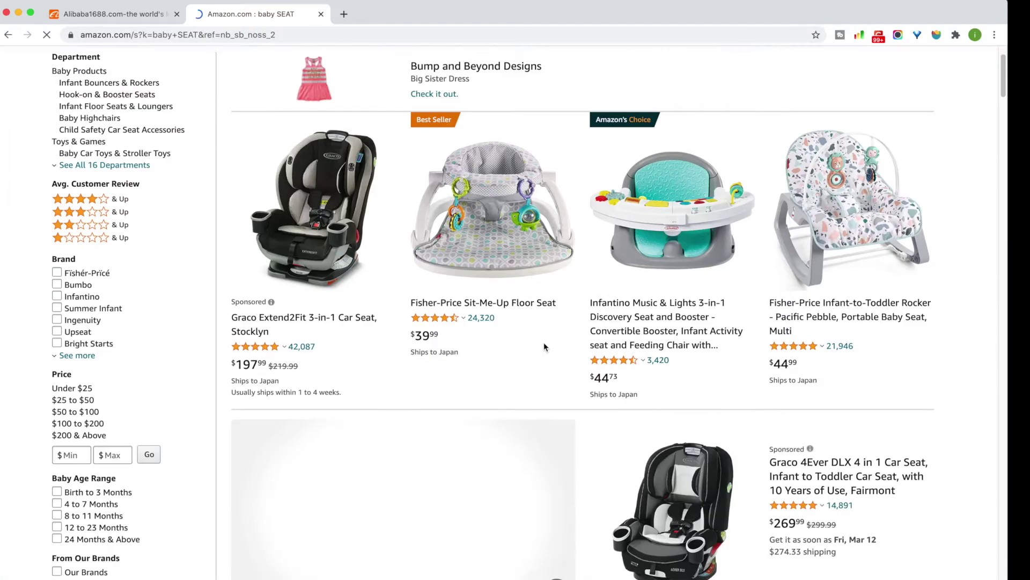
scroll(605, 368, "down", 4)
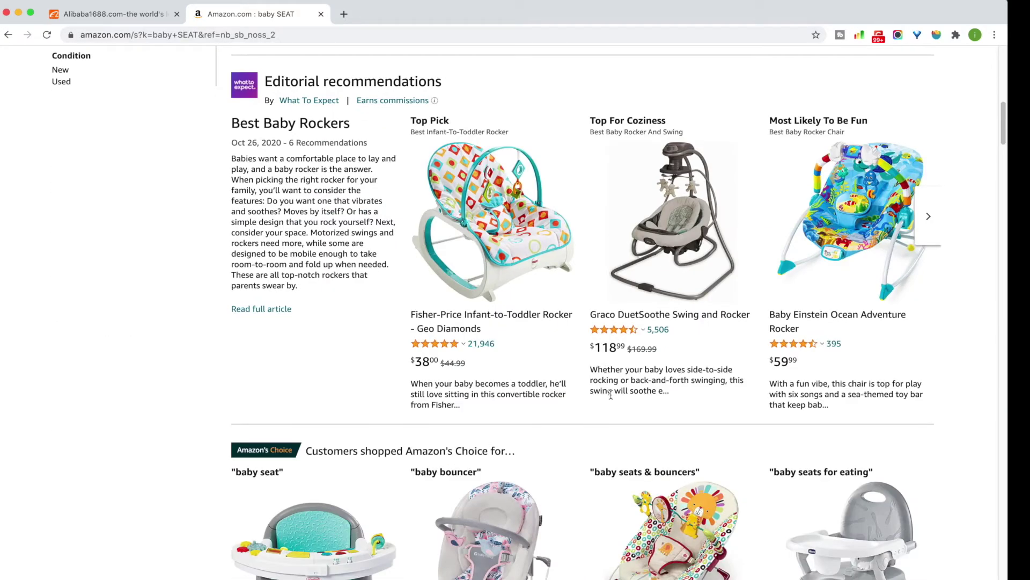
scroll(610, 394, "down", 4)
scroll(612, 389, "up", 15)
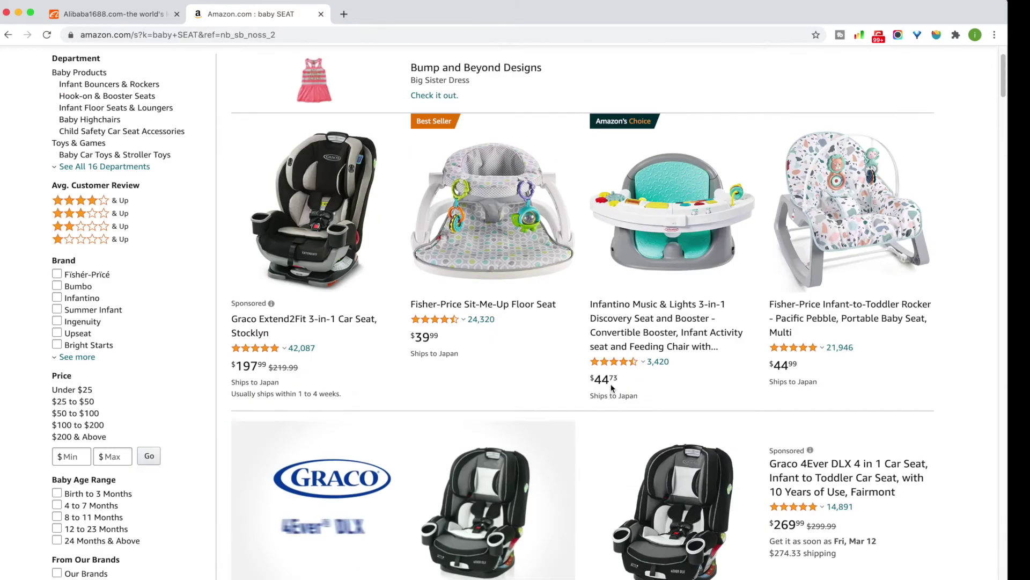
scroll(611, 388, "up", 2)
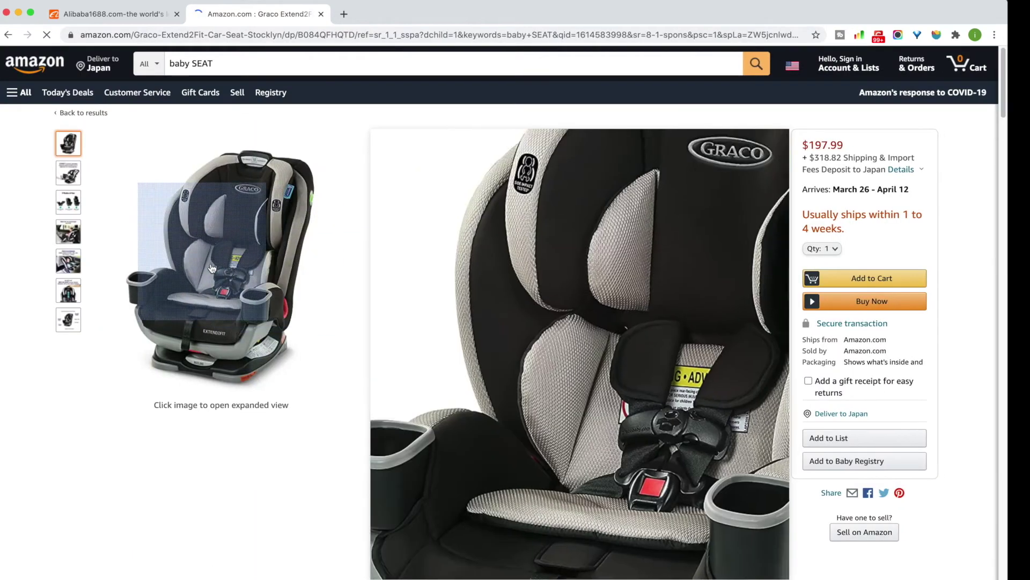
left_click(215, 268)
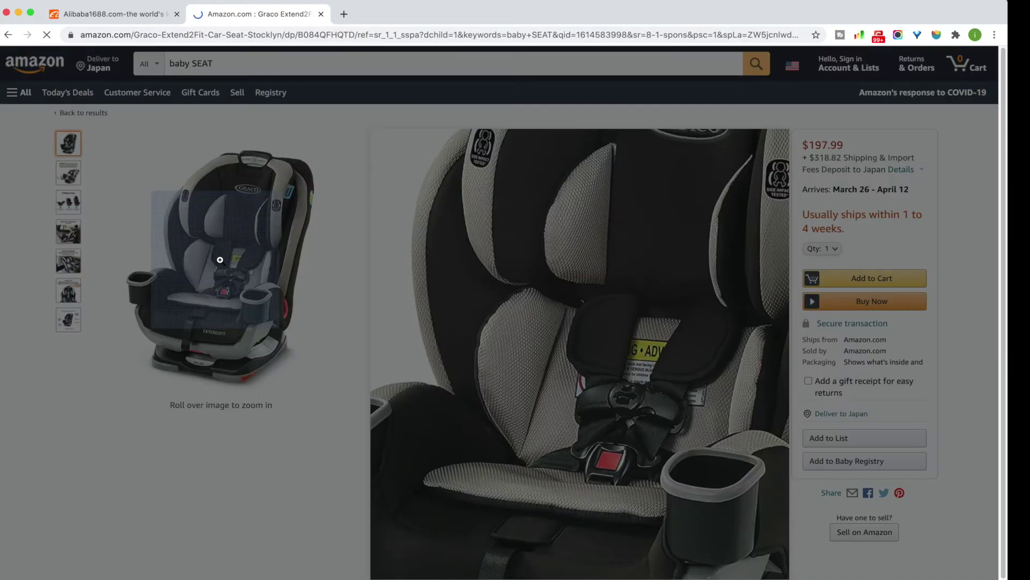
Step: Save the enlarged car seat photo as the JPEG file 81wrRpTAsPL._SL1500_.jpg in the 图片 (Pictures) folder
right_click(413, 272)
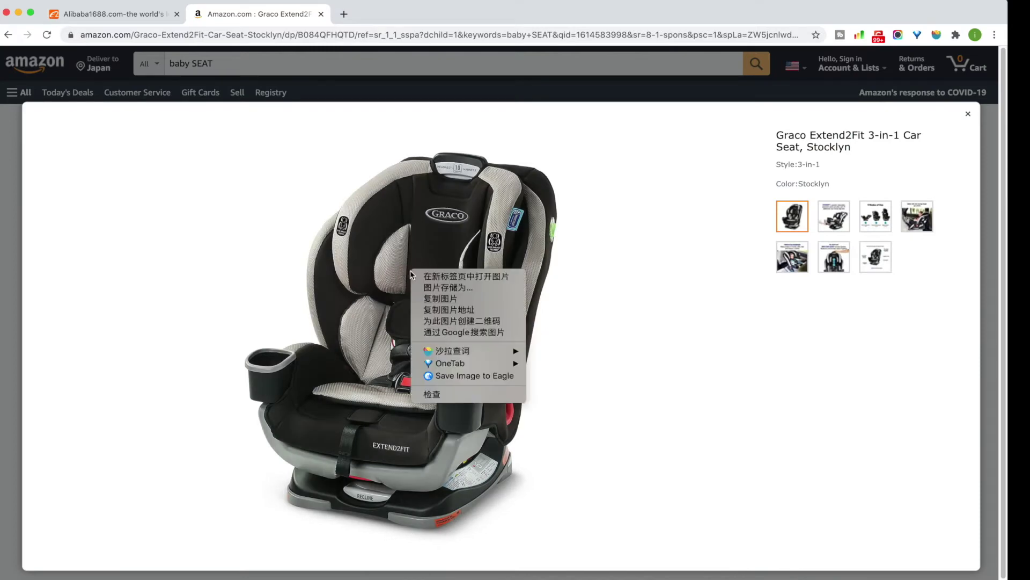
left_click(443, 288)
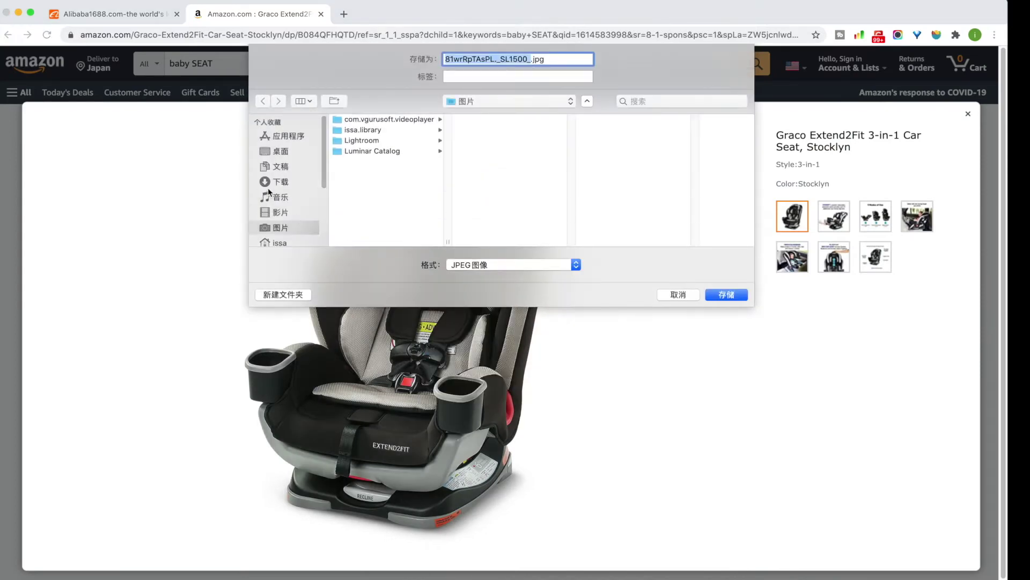
left_click(725, 298)
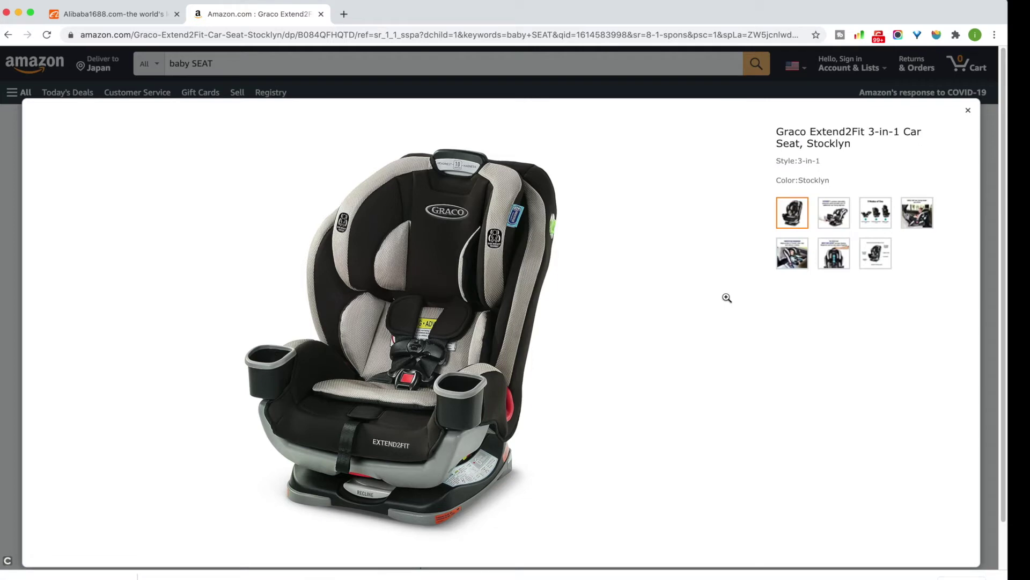
Step: Switch to 1688, run an image search with 81wrRpTAsPL._SL1500_.jpg from the 图片 folder, and look through the matching products
left_click(119, 16)
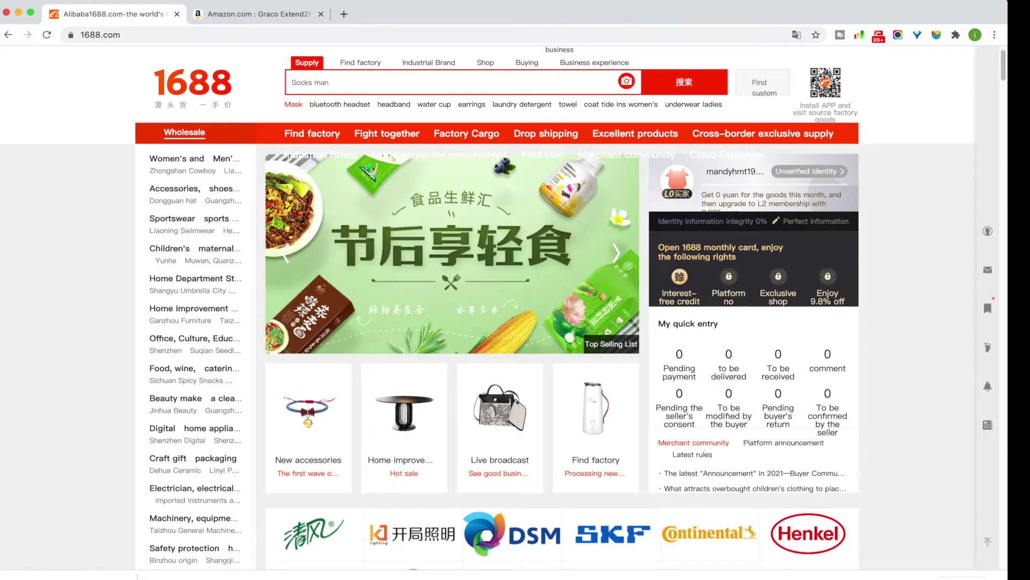
left_click(626, 81)
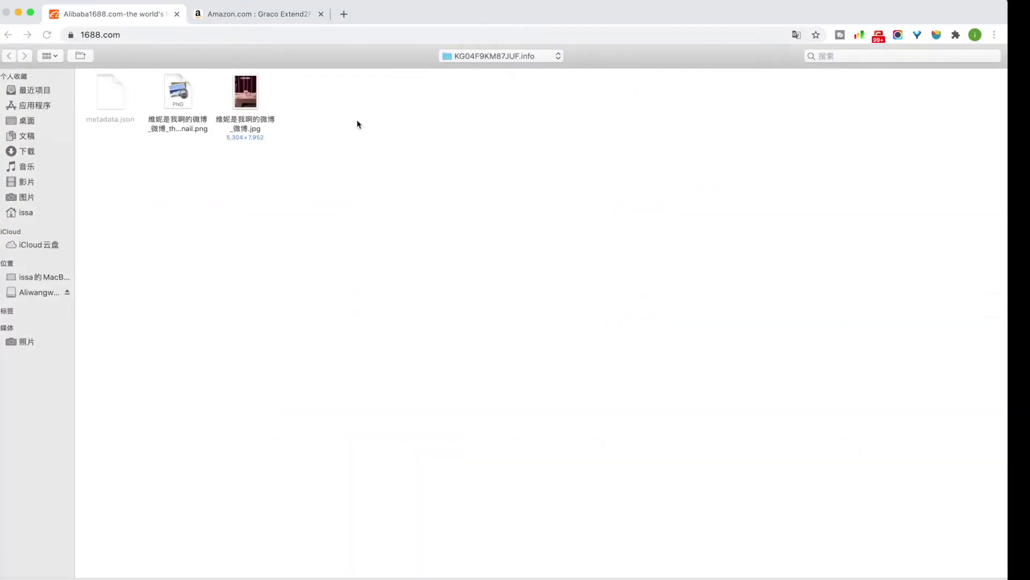
left_click(27, 198)
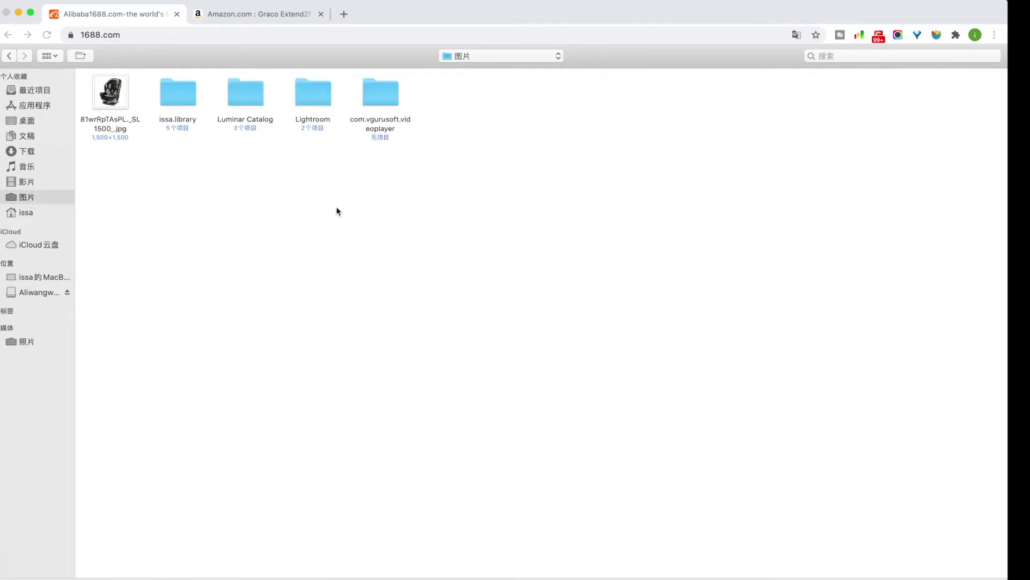
left_click(107, 96)
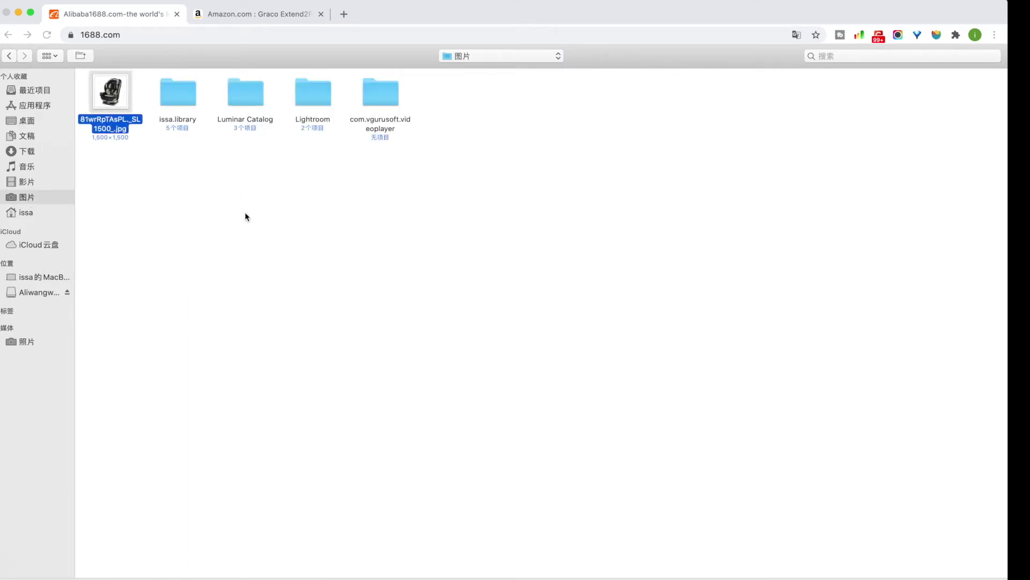
key("Return")
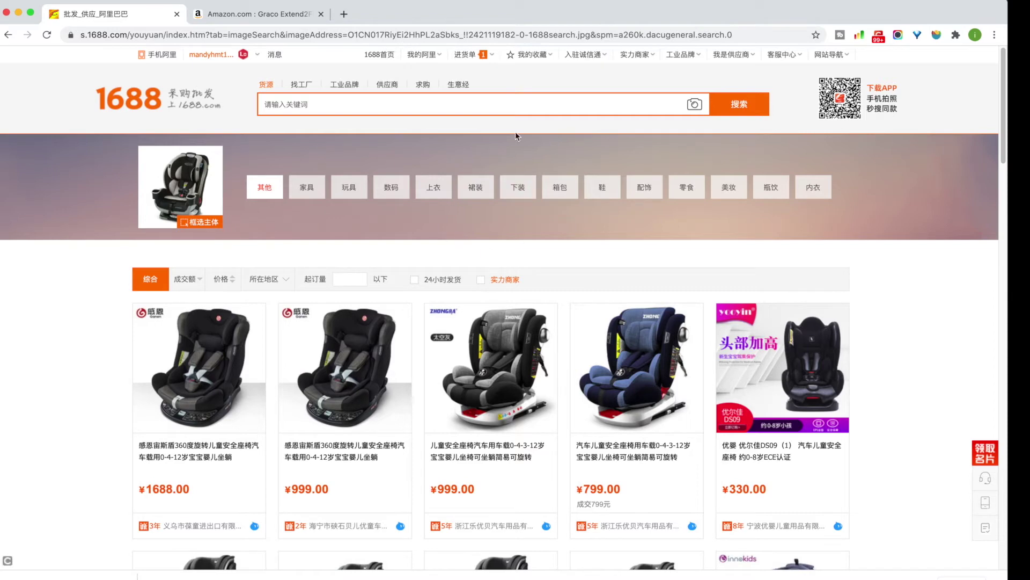
scroll(601, 290, "down", 4)
scroll(699, 319, "up", 4)
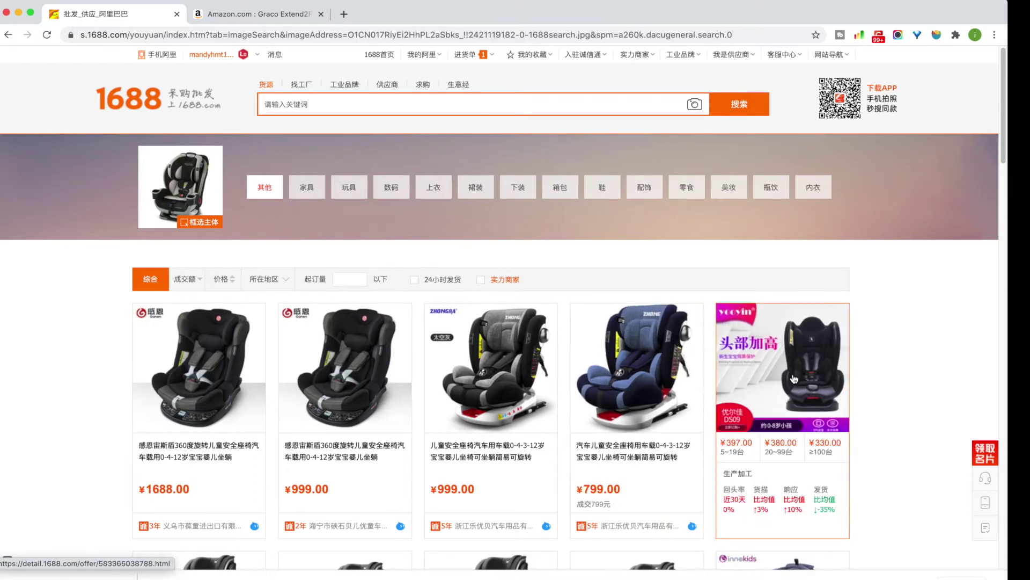
scroll(794, 379, "down", 10)
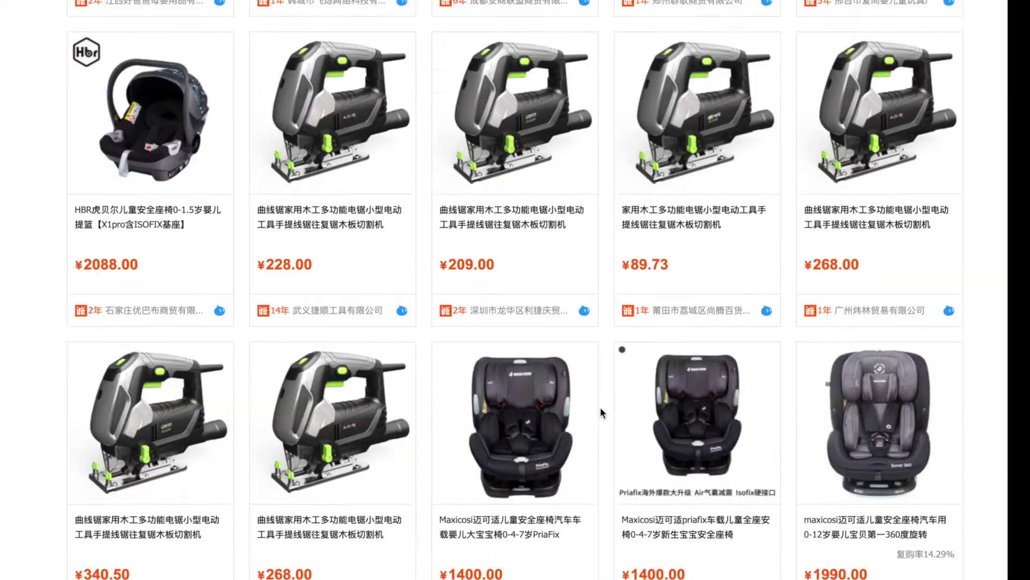
scroll(600, 412, "down", 20)
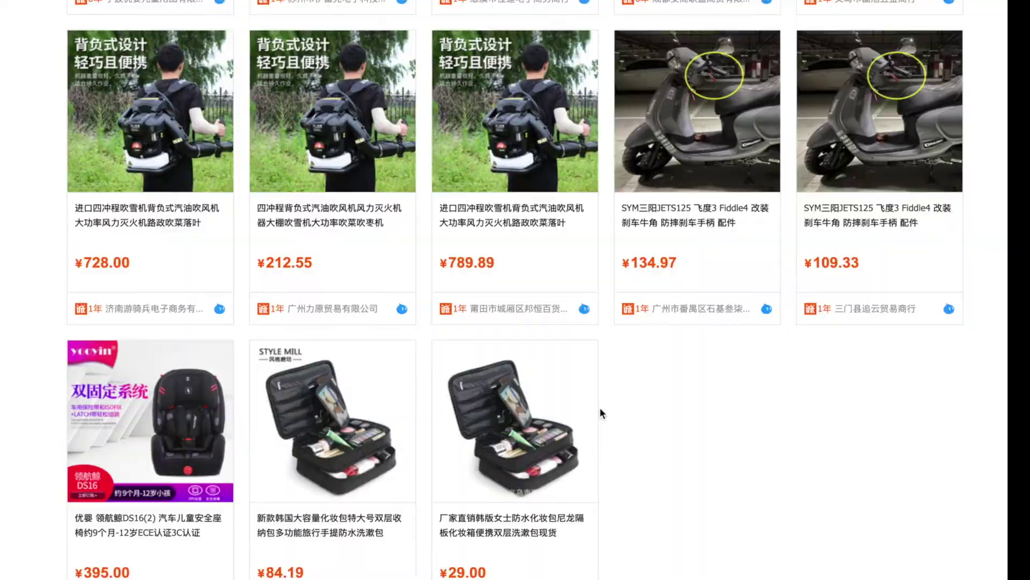
scroll(600, 413, "down", 5)
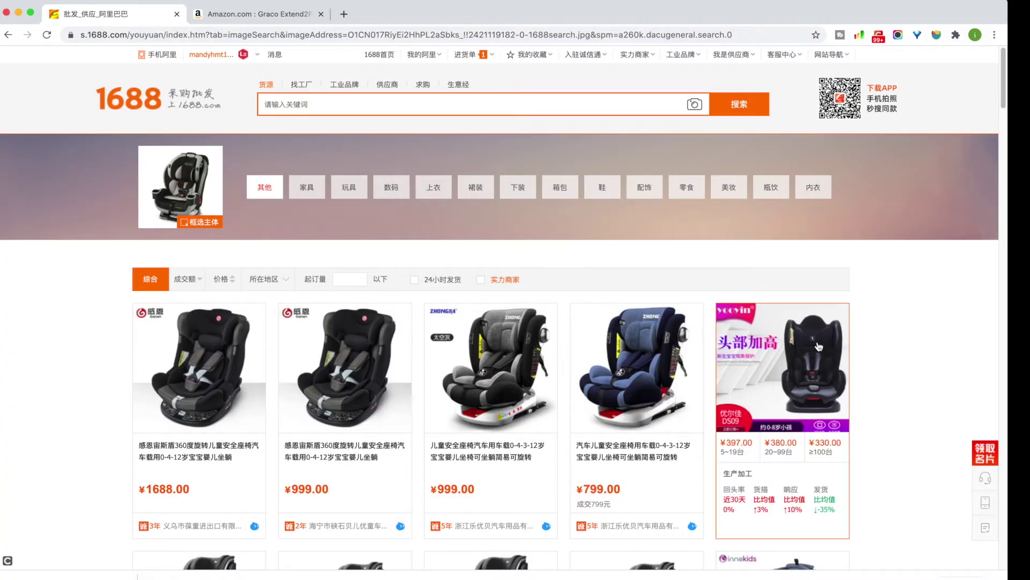
Step: Return to the 1688 homepage, search by keyword for "baby seat", and look over the product results
left_click(7, 35)
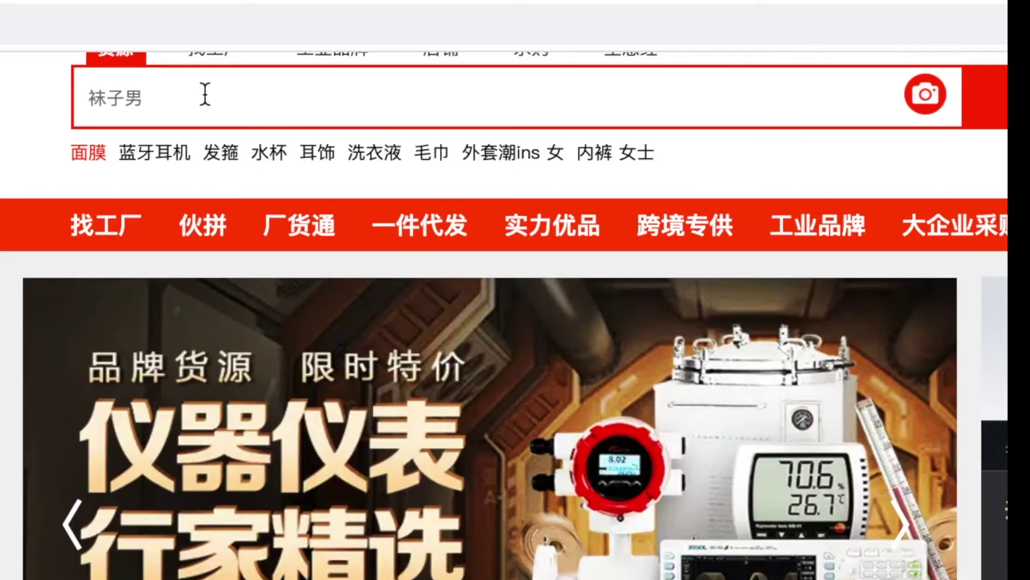
left_click(338, 63)
type("BABY")
key("BackSpace")
key("BackSpace")
key("BackSpace")
key("BackSpace")
key("BackSpace")
type("bab")
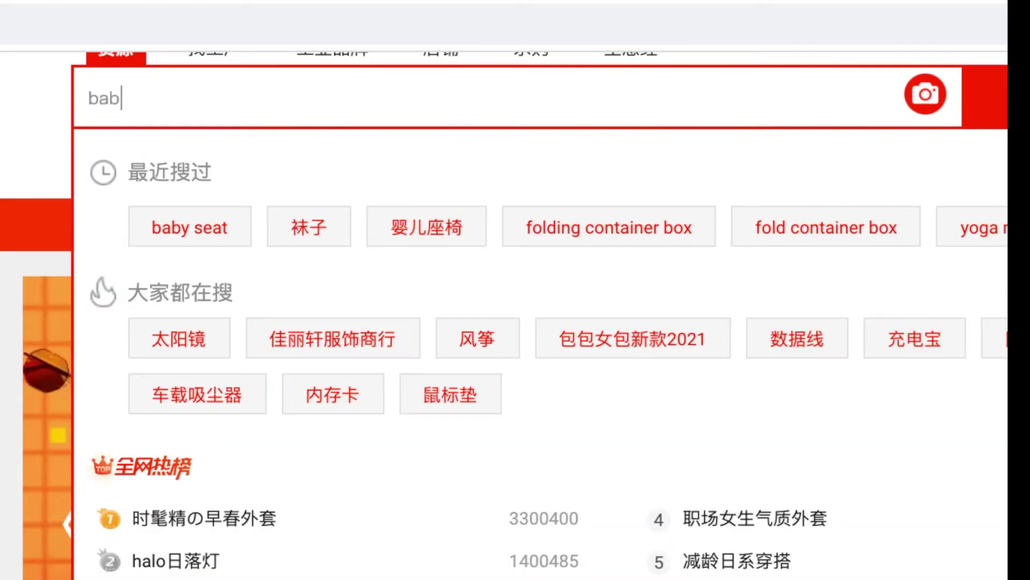
type("y seat")
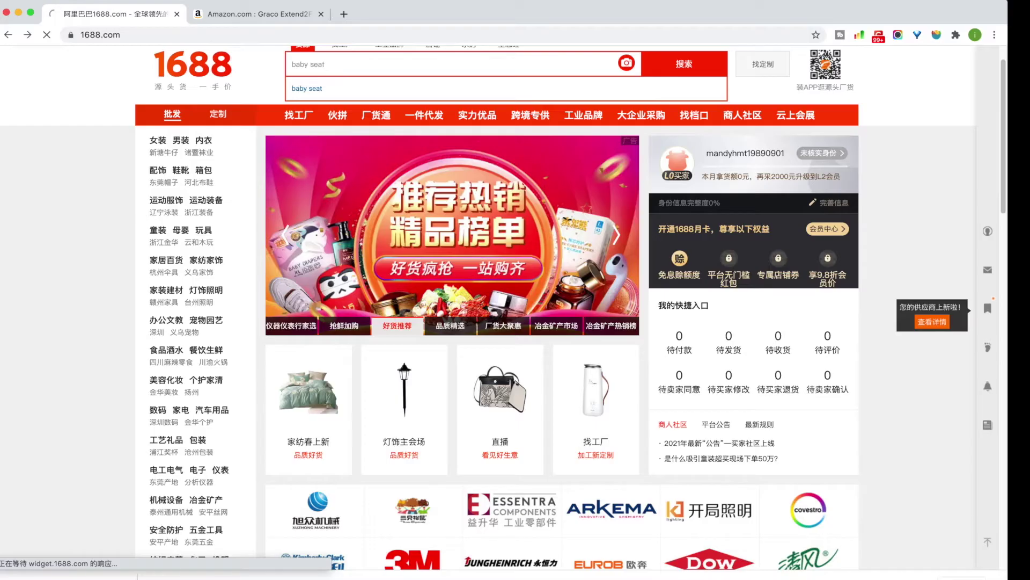
key("Return")
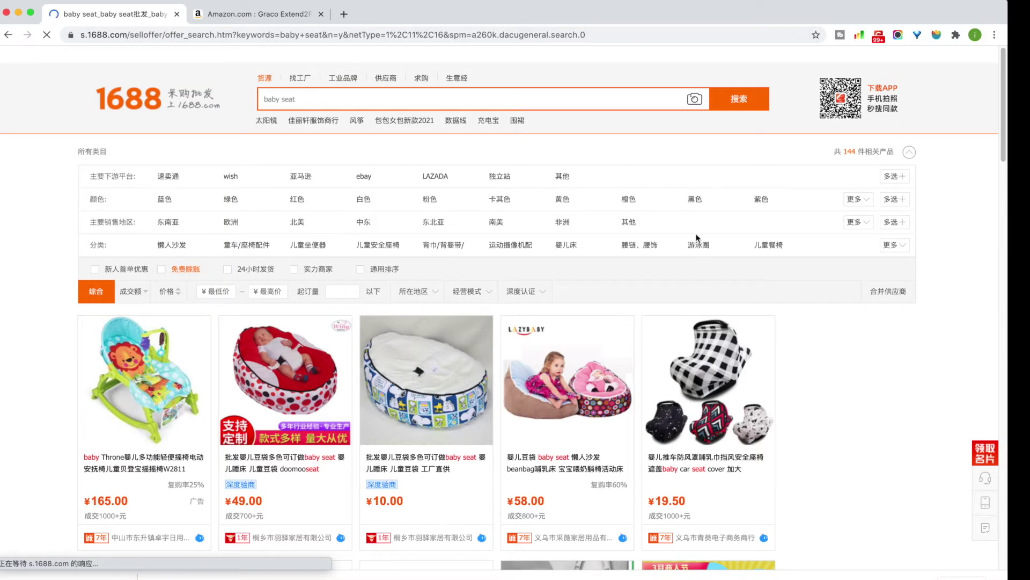
scroll(519, 385, "down", 5)
scroll(519, 386, "up", 5)
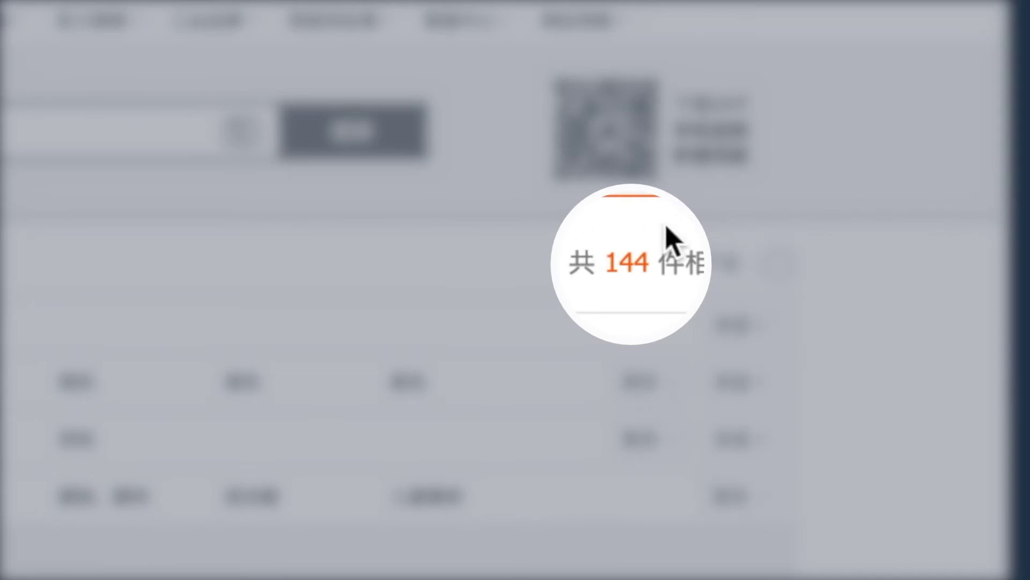
Step: Translate the "baby seat" results page into English and look through its products to the end of the page
scroll(519, 322, "down", 15)
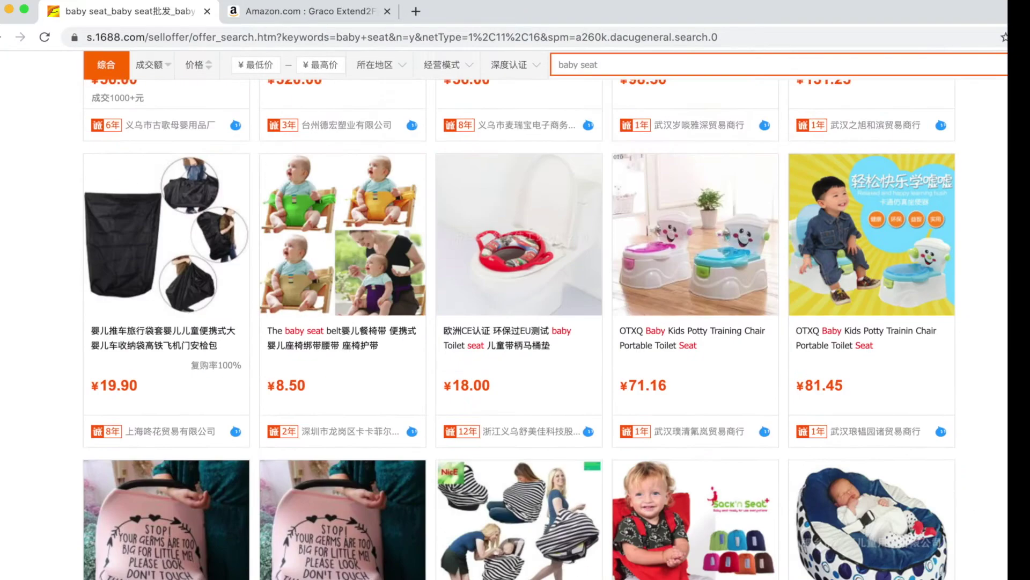
scroll(519, 322, "down", 20)
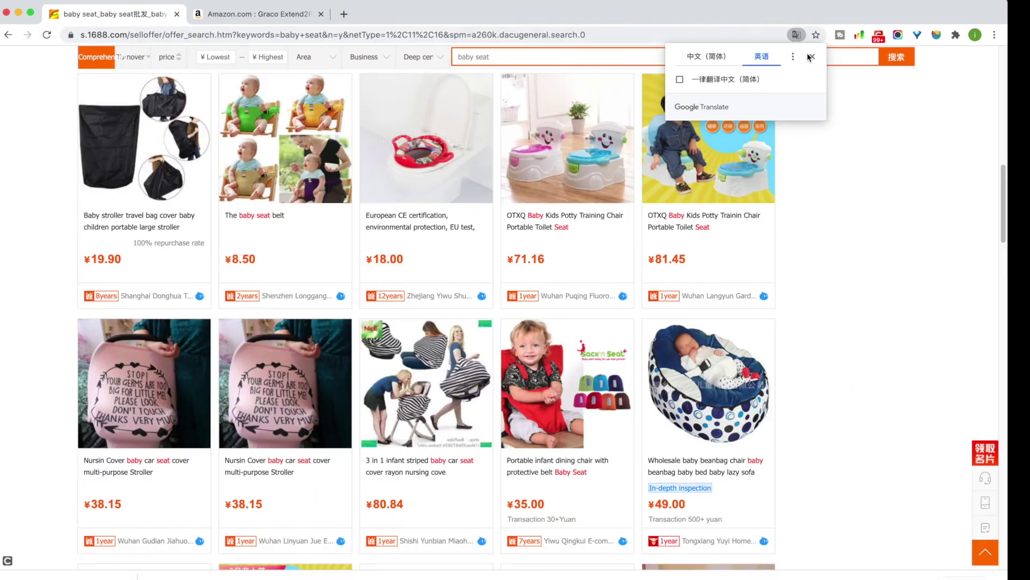
left_click(810, 57)
scroll(821, 265, "down", 10)
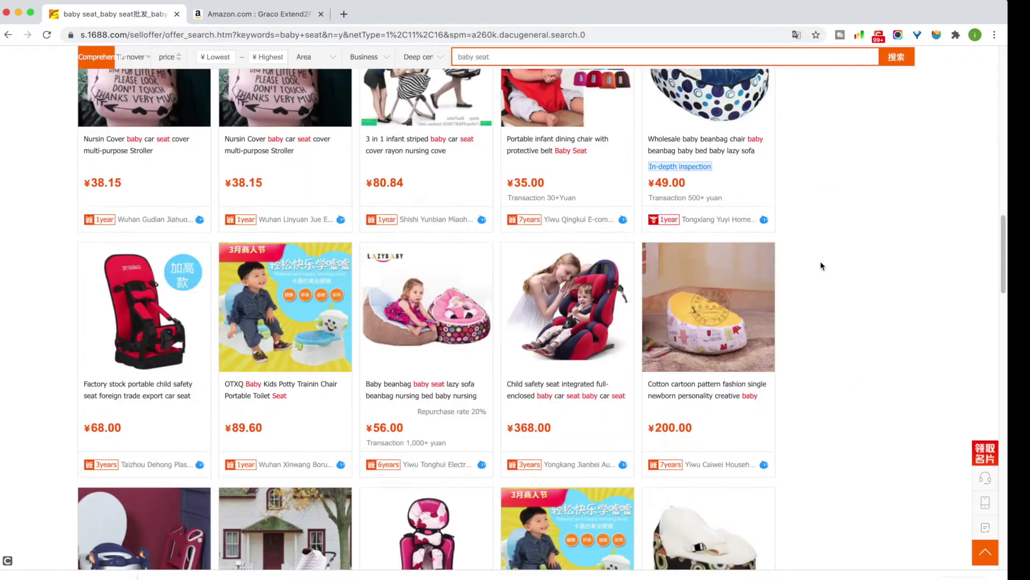
scroll(465, 225, "down", 20)
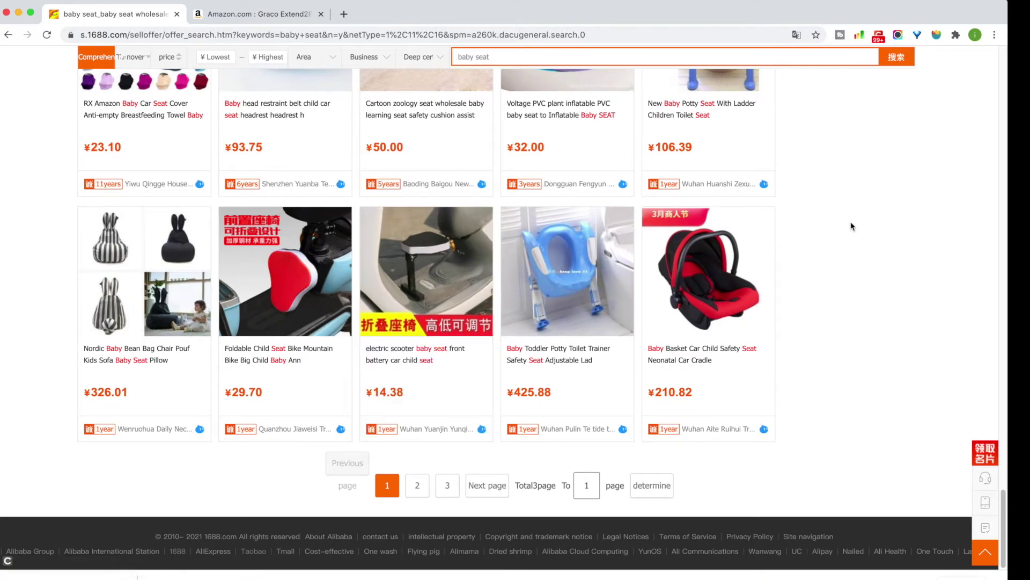
scroll(850, 217, "down", 15)
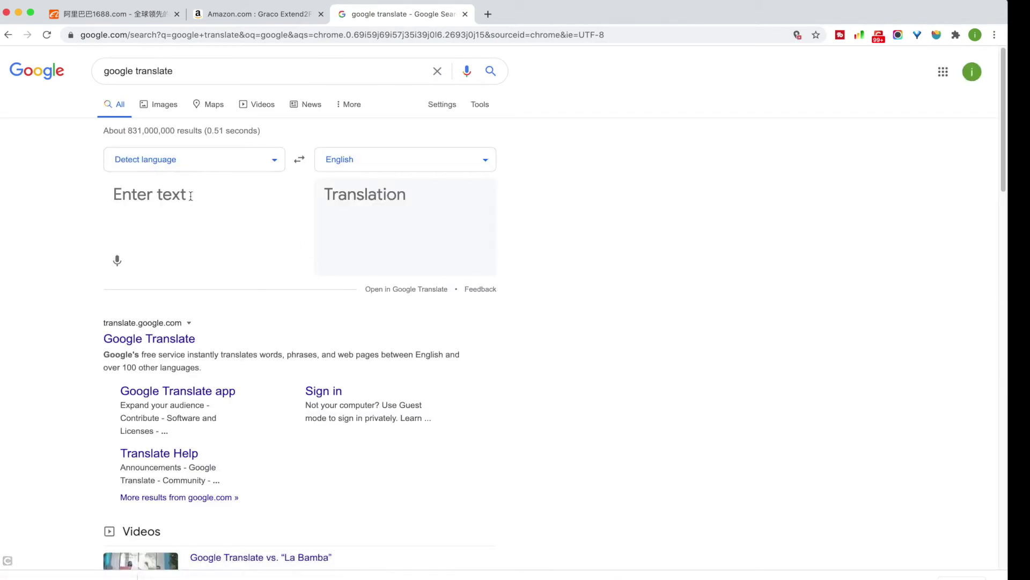
Step: In Google Translate, enter "baby seat" as the text to translate
type("bab")
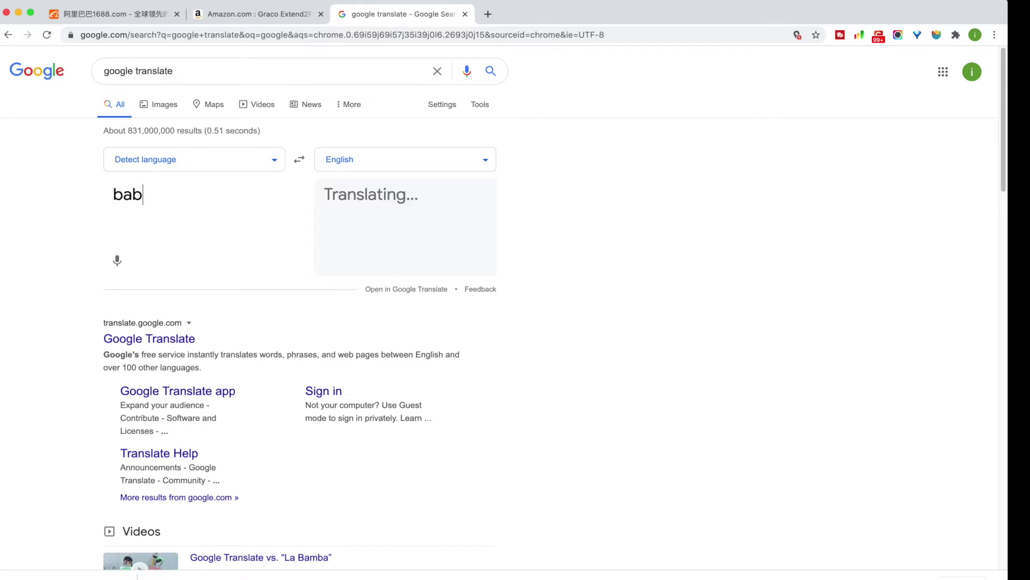
type("y seT")
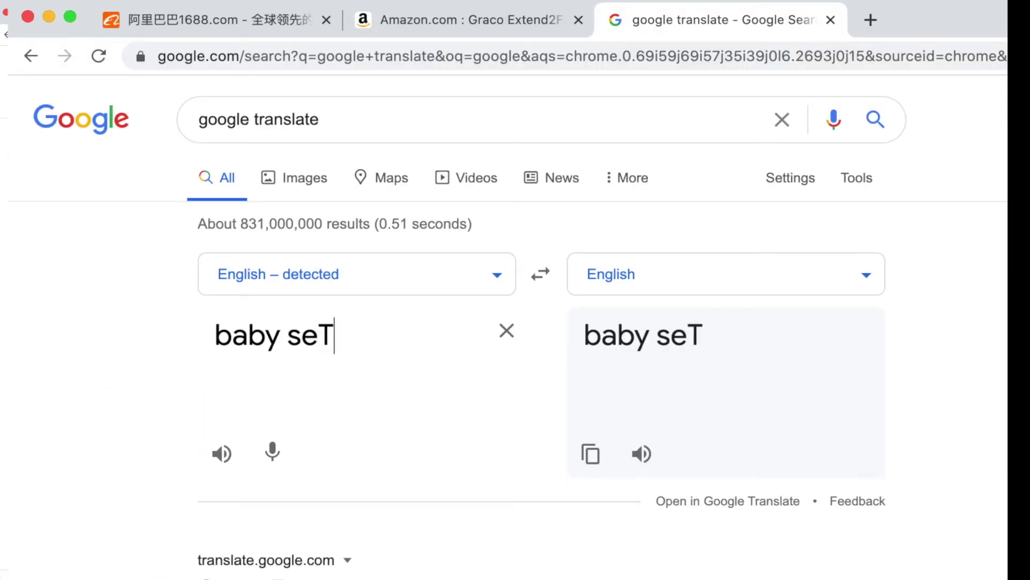
key("BackSpace")
type("AT")
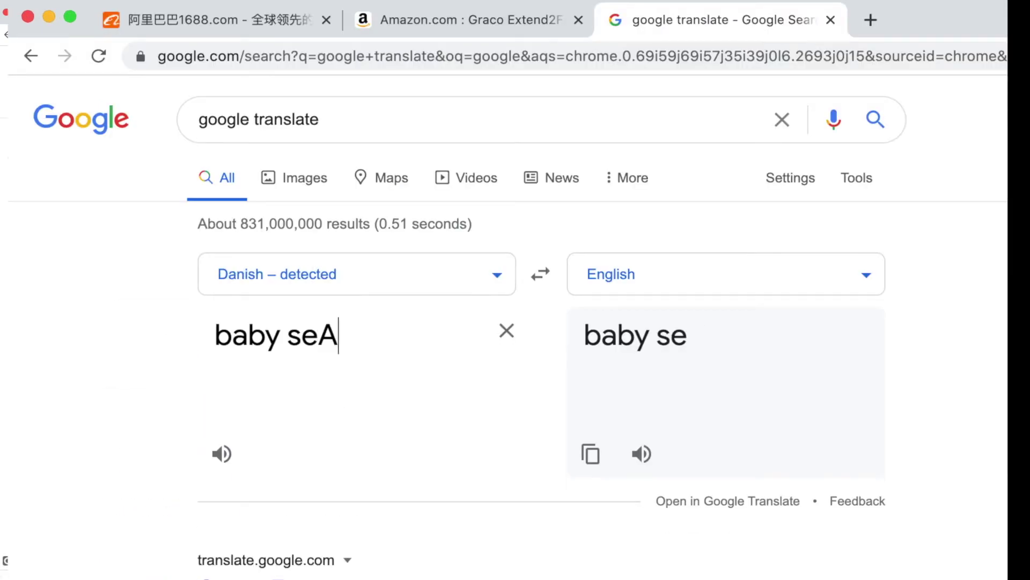
key("BackSpace")
key("BackSpace")
type("at")
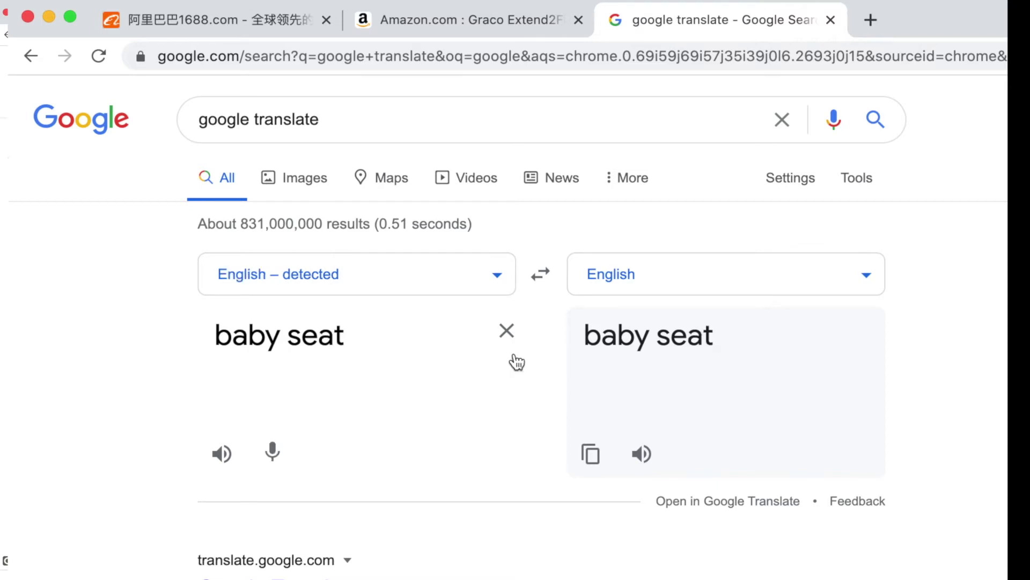
Step: Set the translation's target language to Chinese (Simplified) and copy the translated term 婴儿座椅
left_click(696, 275)
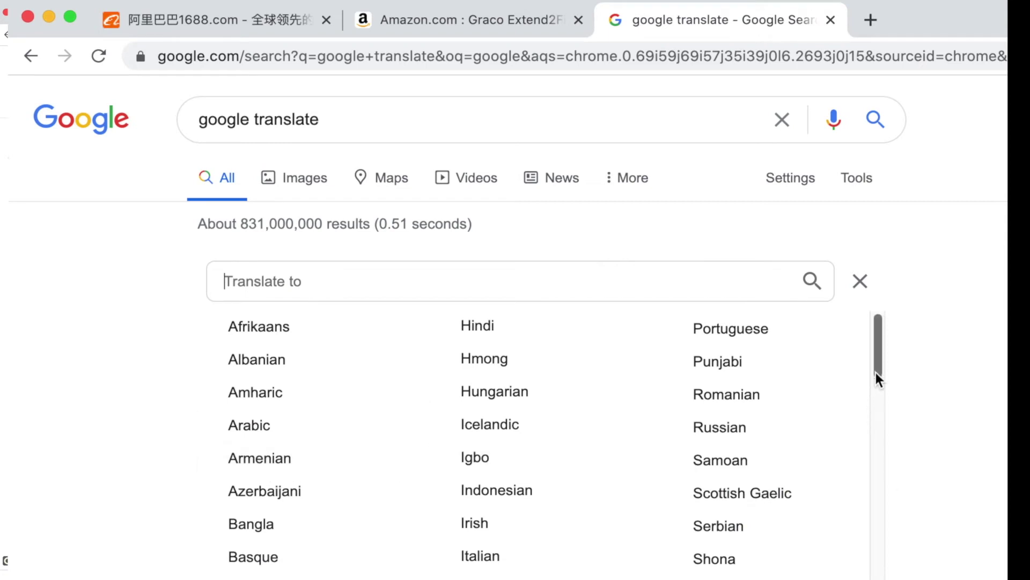
scroll(878, 392, "down", 2)
left_click_drag(878, 388, 882, 441)
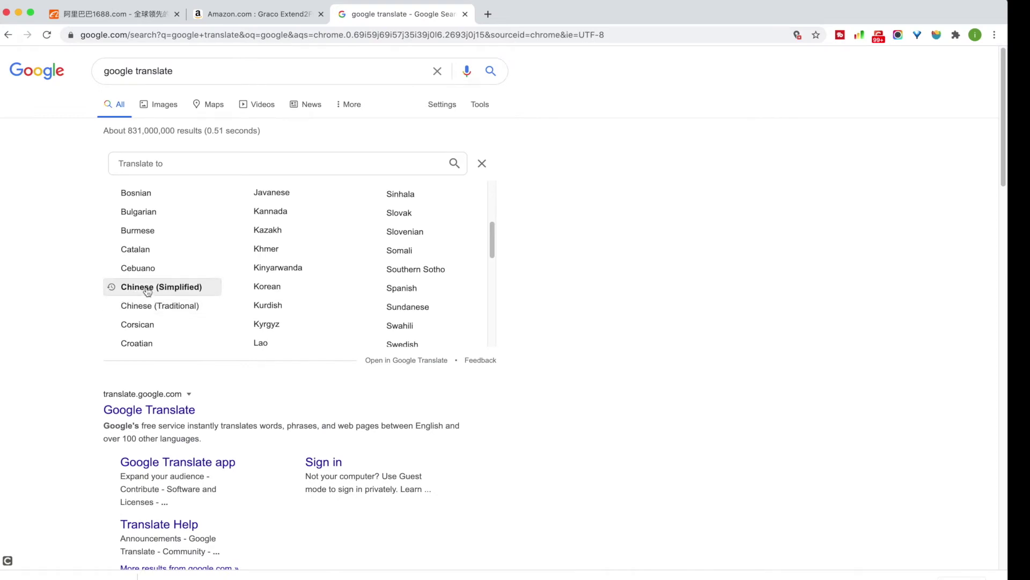
left_click(146, 288)
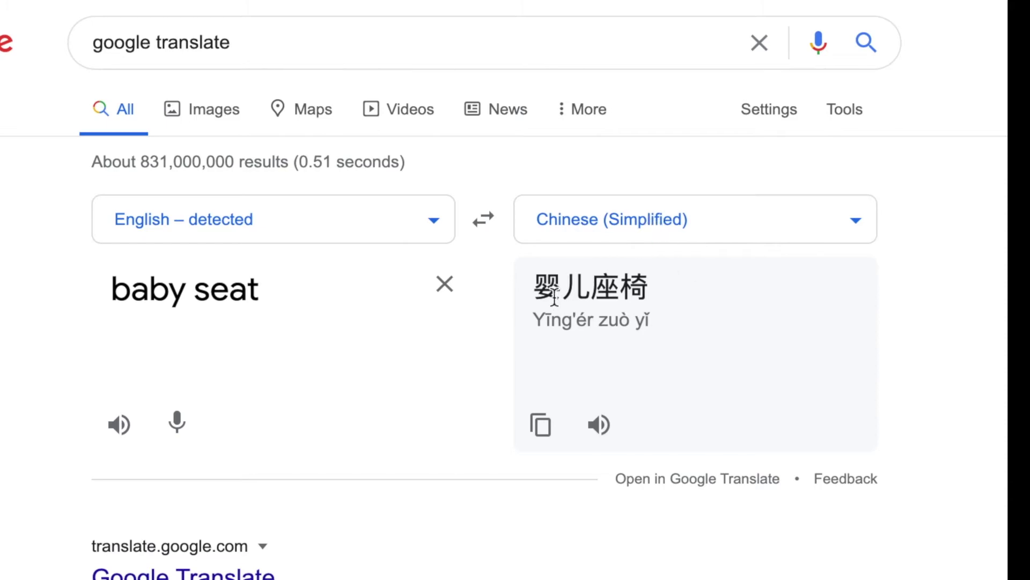
left_click_drag(534, 288, 648, 290)
right_click(589, 289)
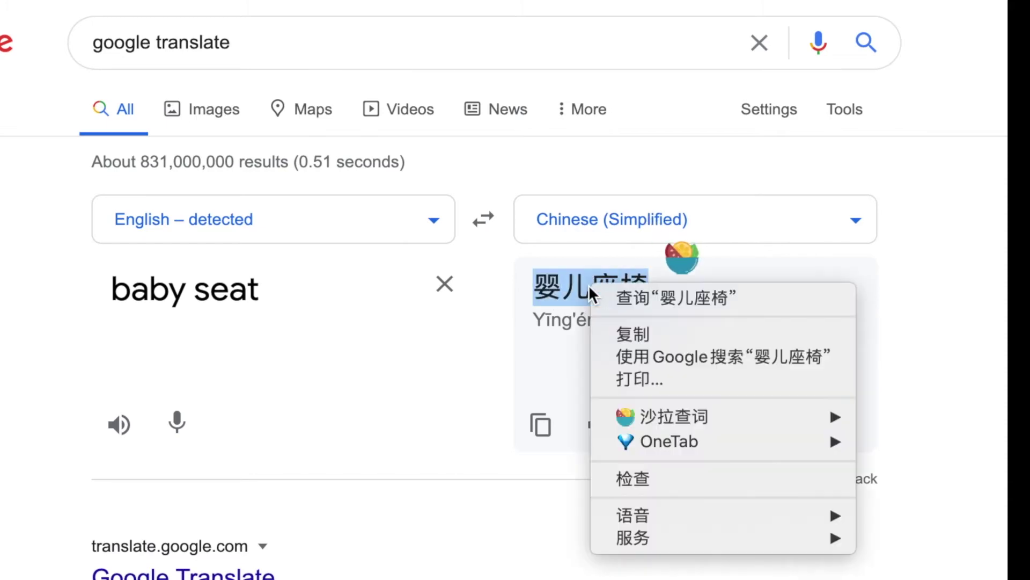
left_click(629, 332)
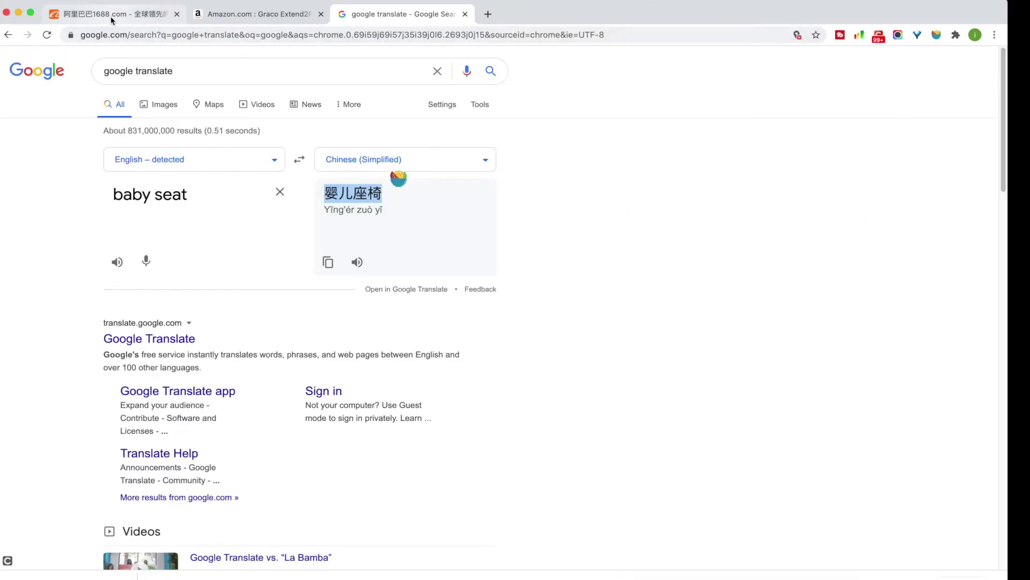
Step: Switch to the 1688 homepage and search for products with the copied Chinese keyword 婴儿座椅
left_click(112, 17)
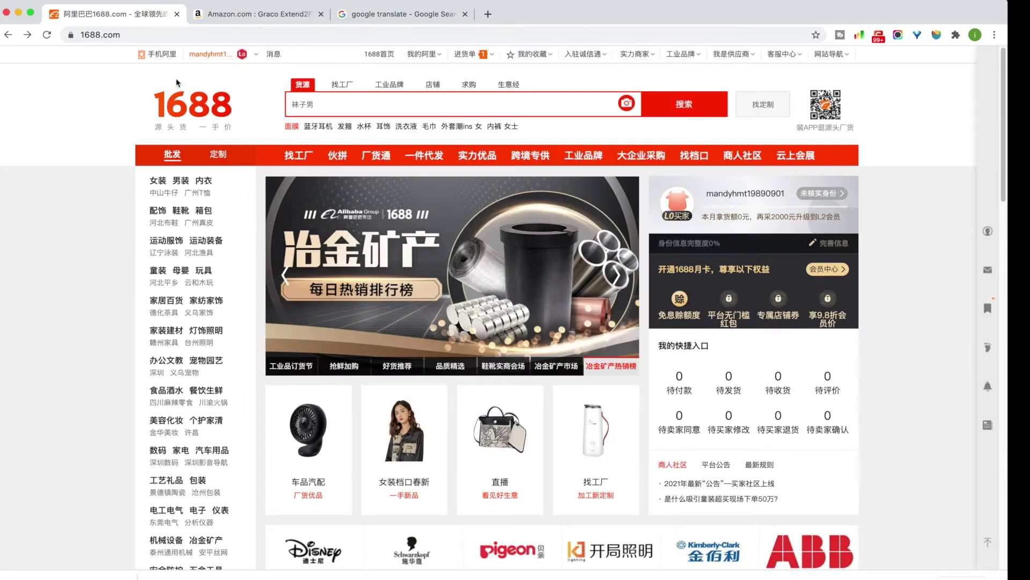
left_click(321, 104)
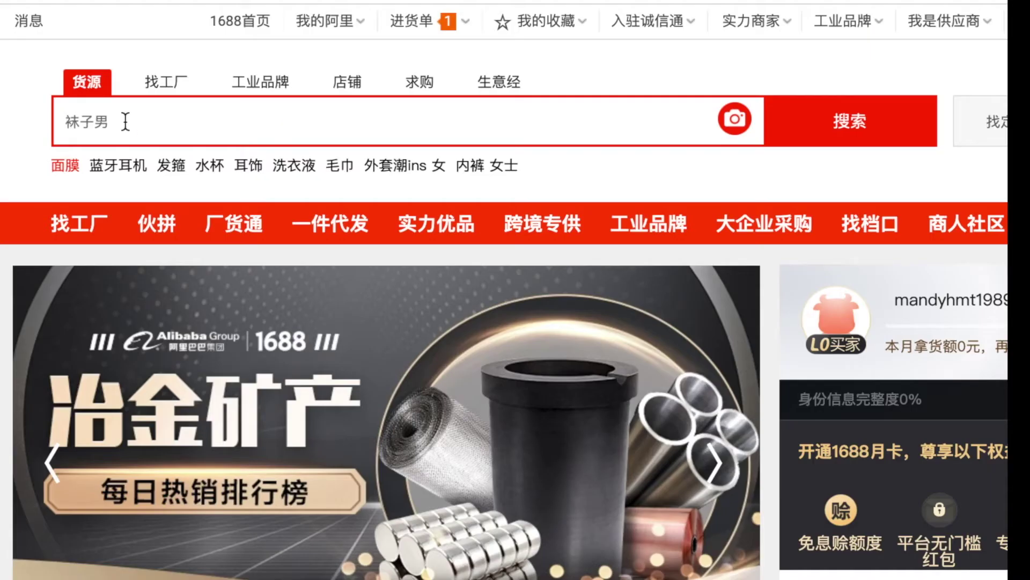
right_click(125, 122)
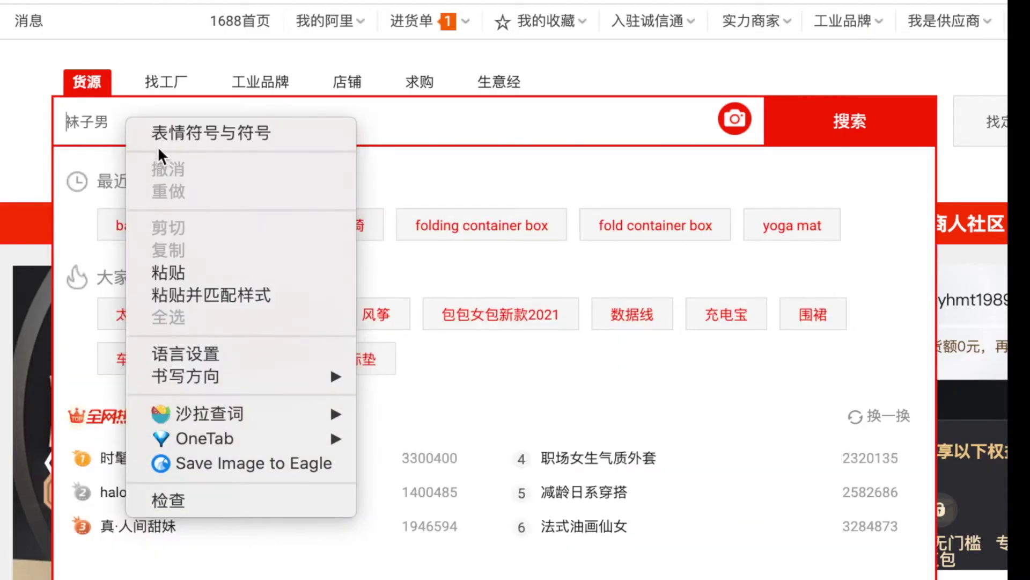
left_click(219, 271)
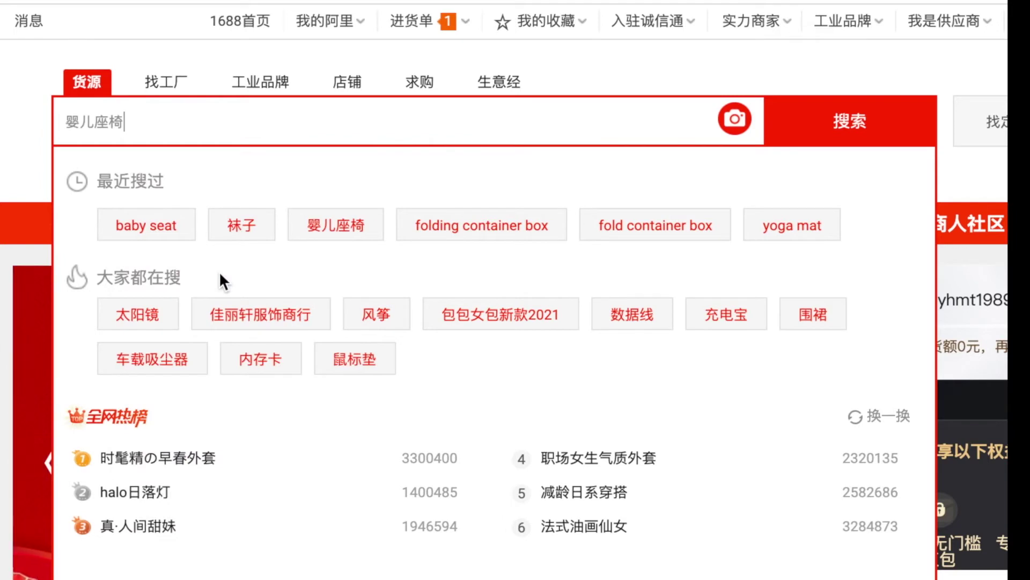
left_click(831, 135)
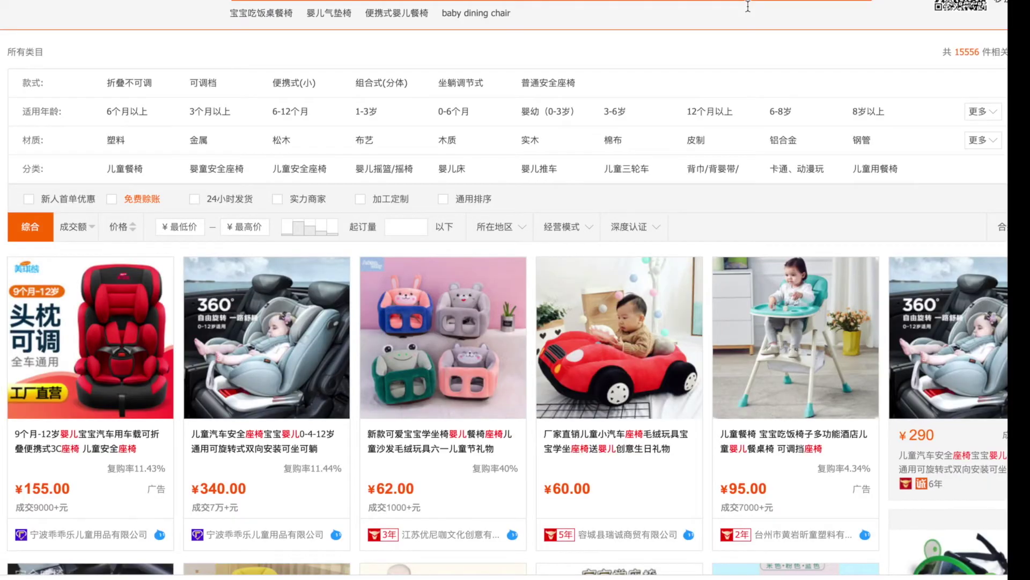
Step: Look through the 婴儿座椅 search results, examining the product listings, prices and suppliers
scroll(692, 322, "down", 15)
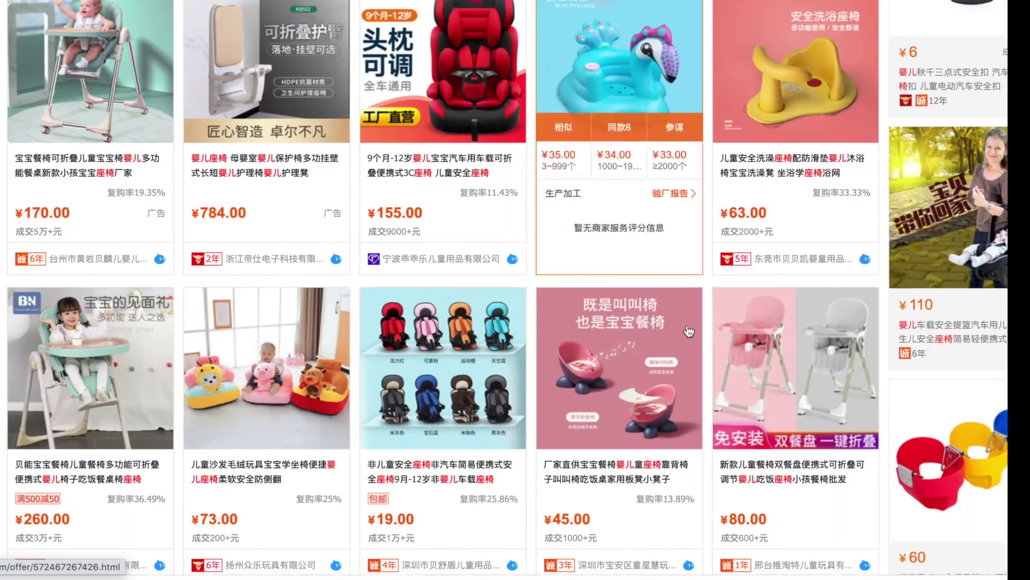
scroll(597, 330, "down", 20)
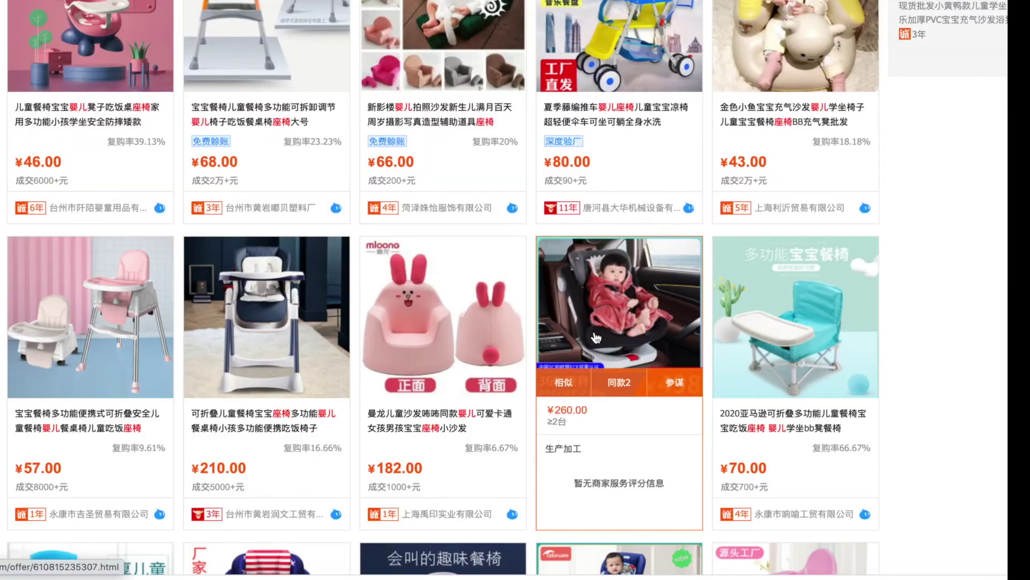
scroll(569, 301, "down", 10)
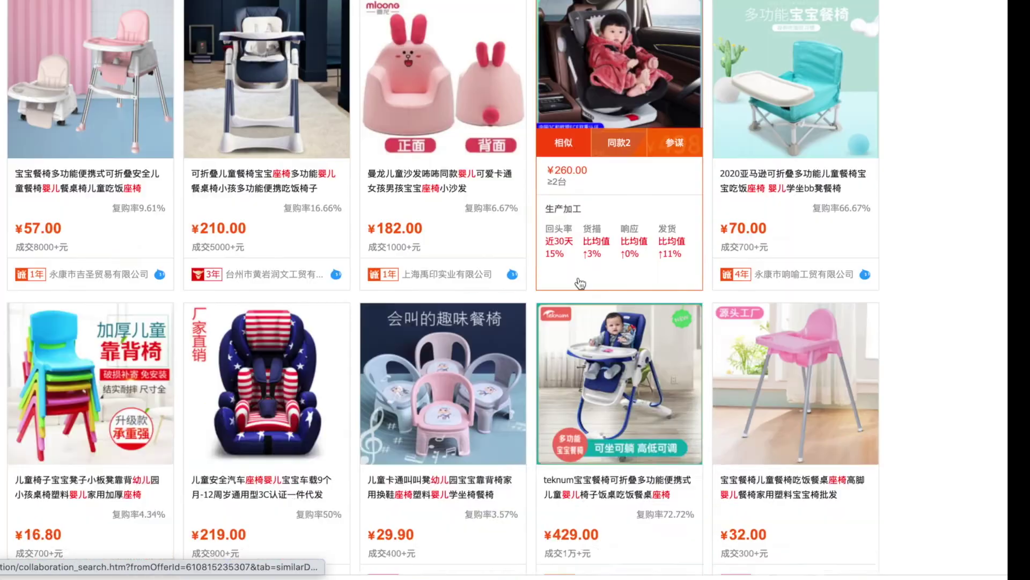
scroll(579, 283, "up", 20)
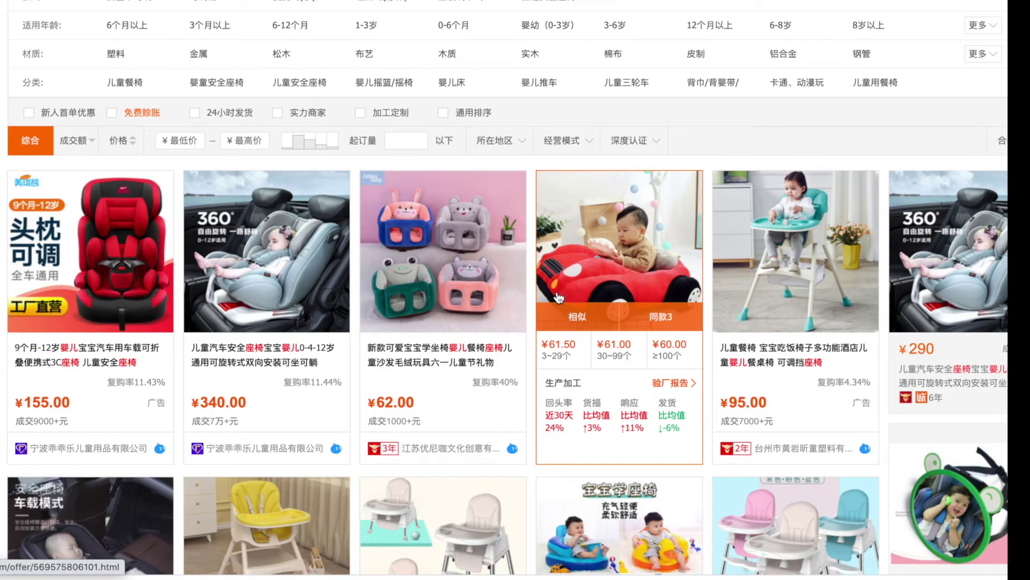
scroll(652, 230, "down", 3)
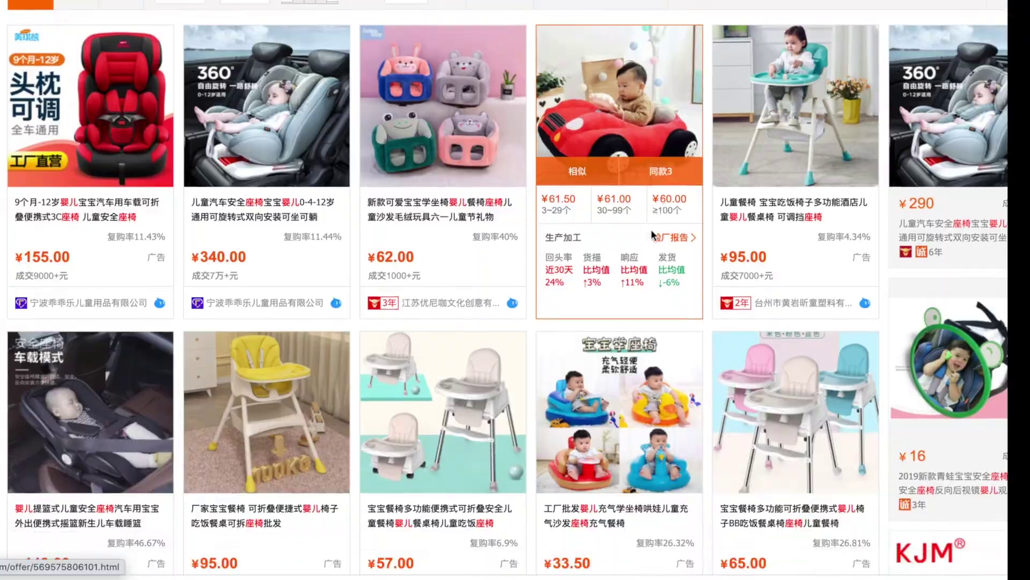
scroll(643, 236, "up", 5)
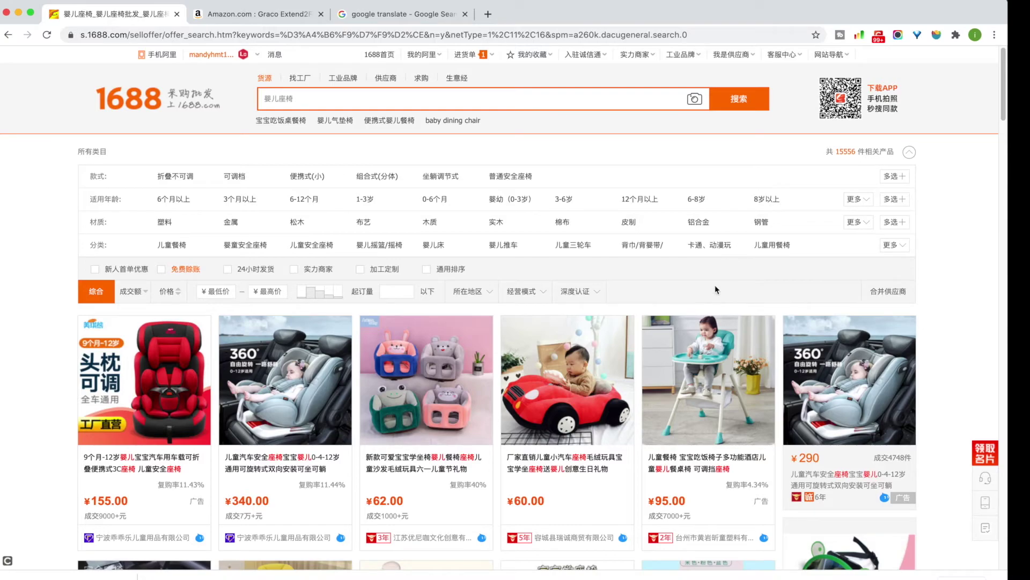
scroll(715, 290, "down", 10)
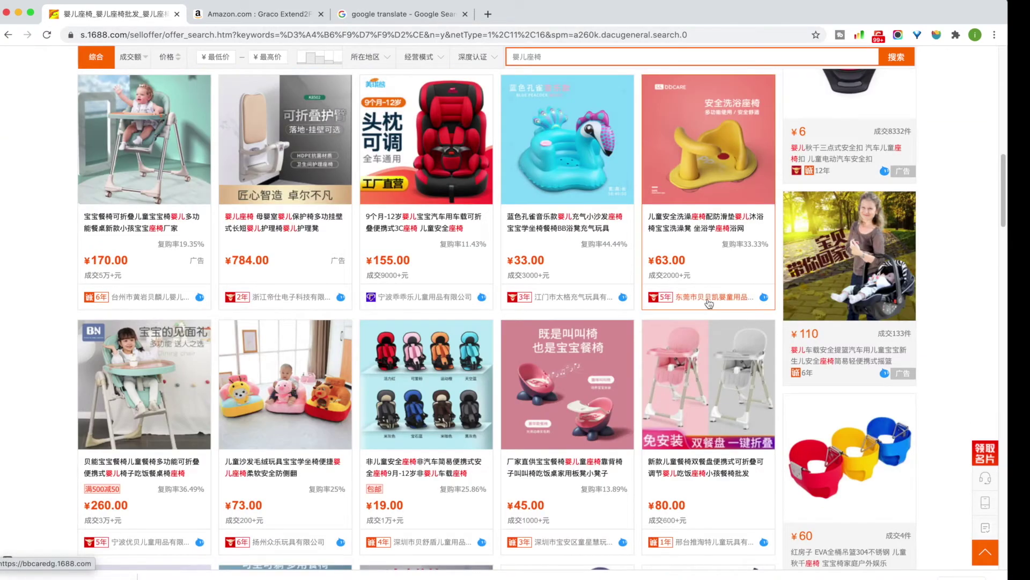
scroll(708, 303, "down", 15)
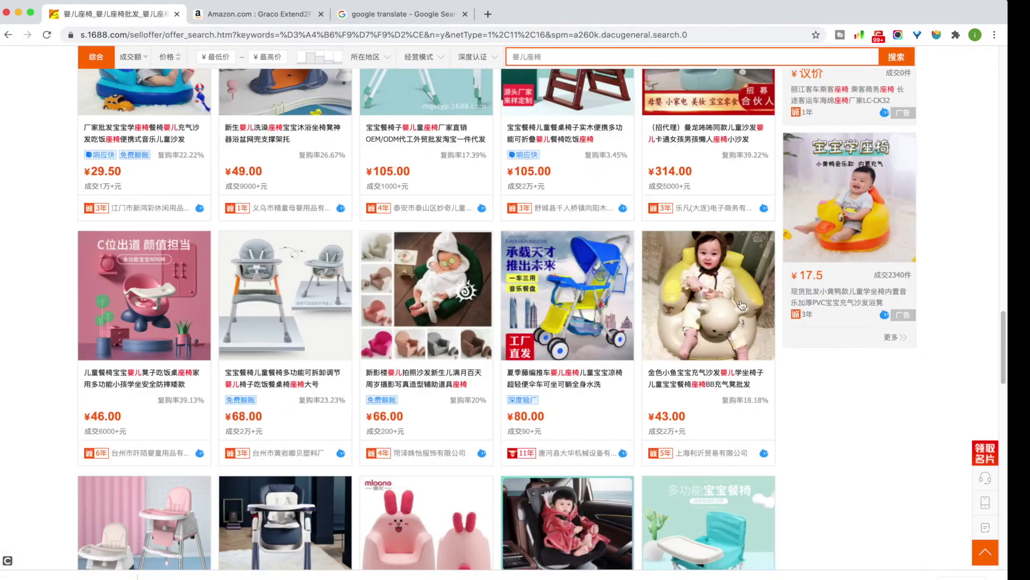
mouse_move(681, 326)
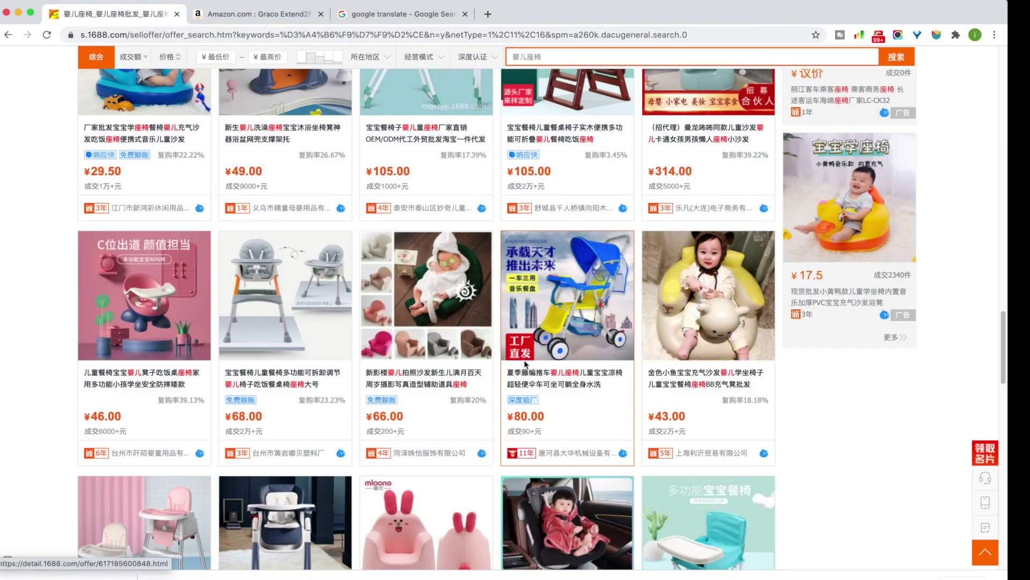
scroll(514, 352, "down", 10)
scroll(514, 352, "down", 15)
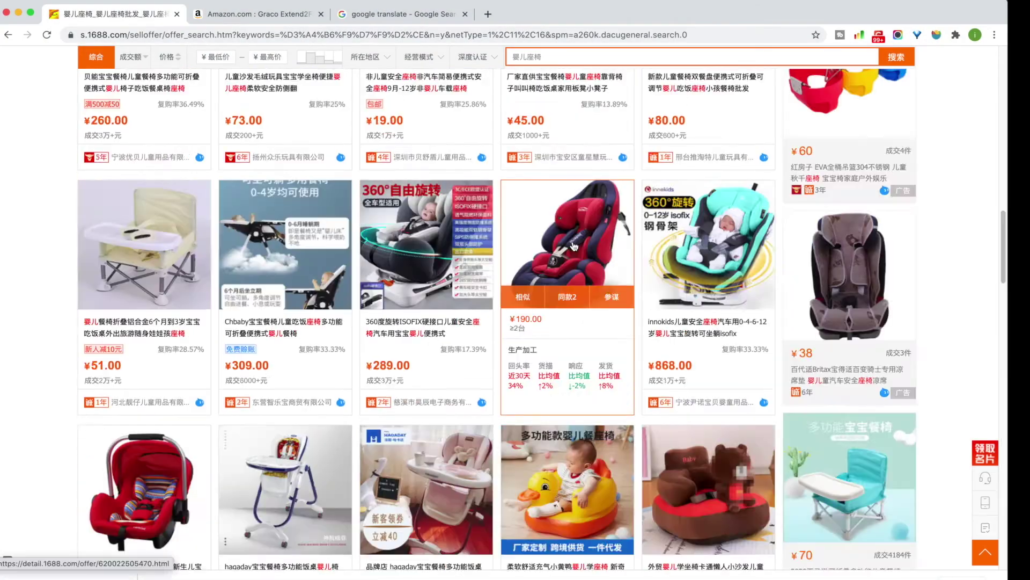
Step: Open the ¥190.00 red and navy child car seat listing and look over its product page and supplier contact details
left_click(572, 240)
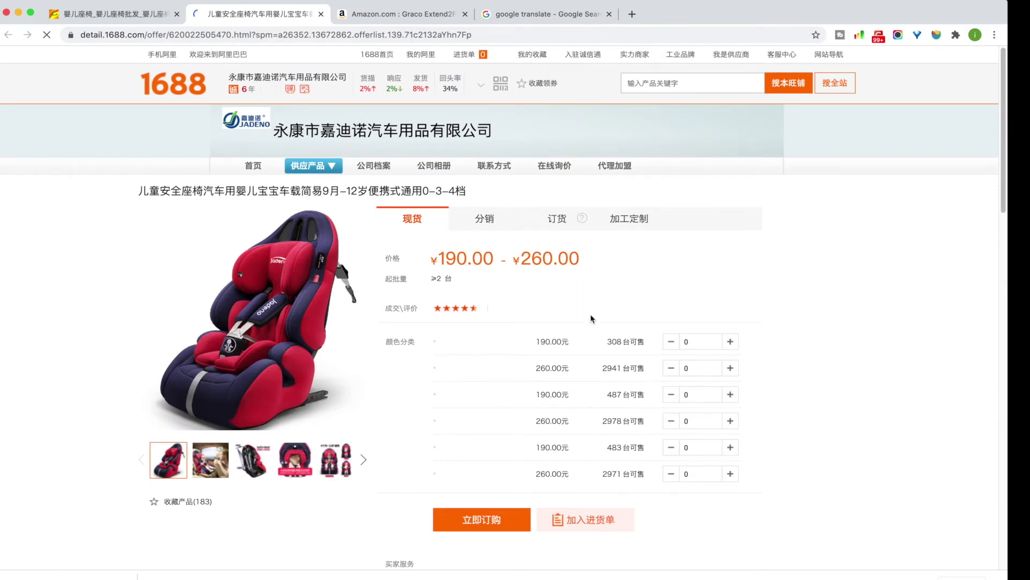
scroll(250, 394, "down", 8)
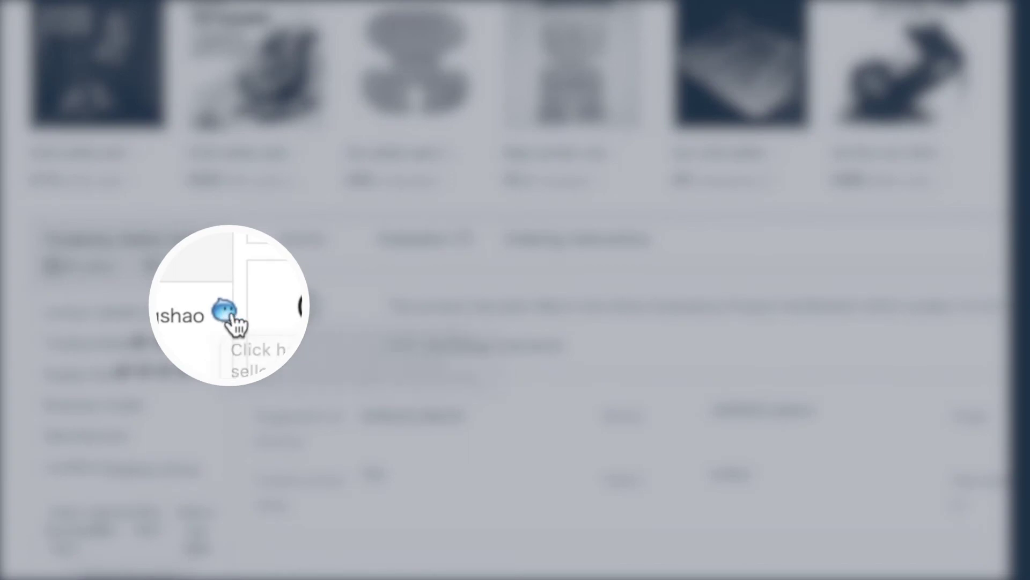
scroll(436, 233, "up", 15)
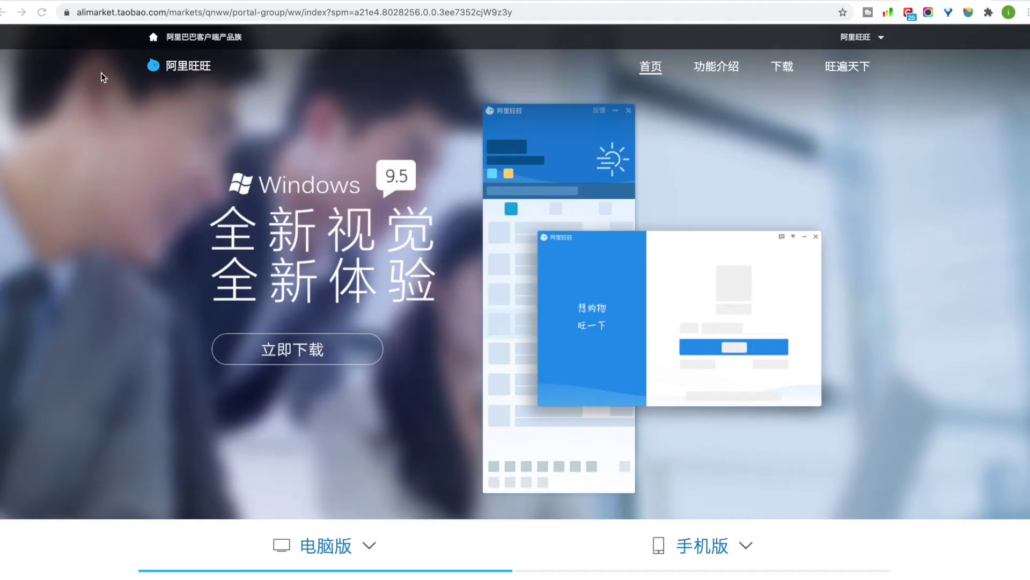
Step: Translate the 阿里旺旺 (Ali Wangwang) client page into English and dismiss the translation popup
right_click(103, 73)
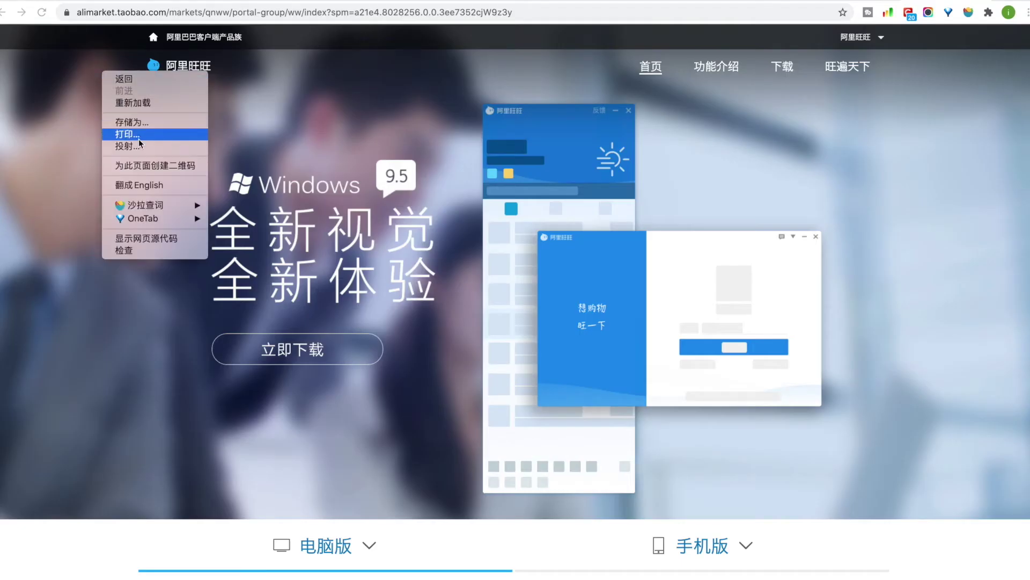
left_click(153, 186)
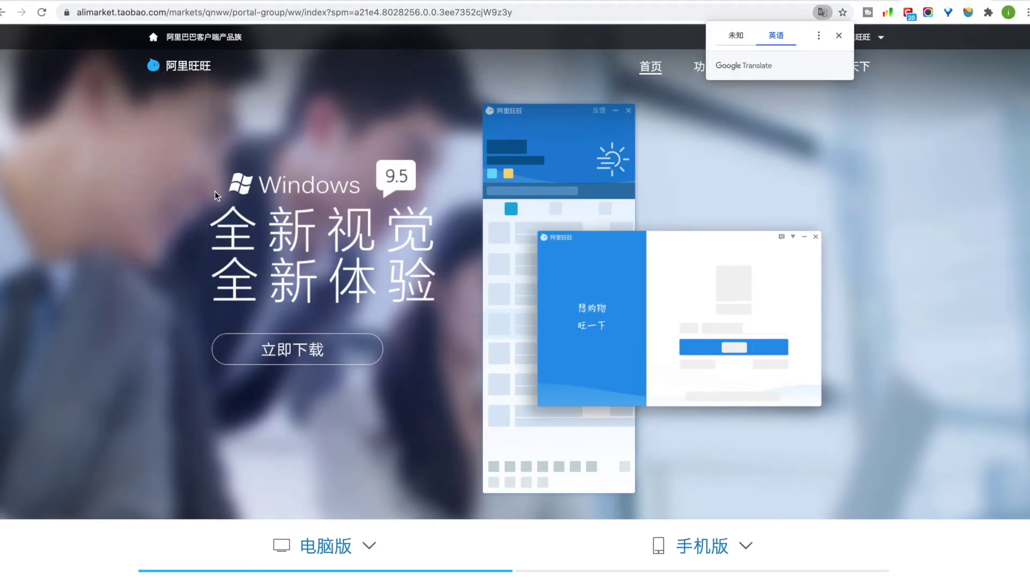
left_click(838, 36)
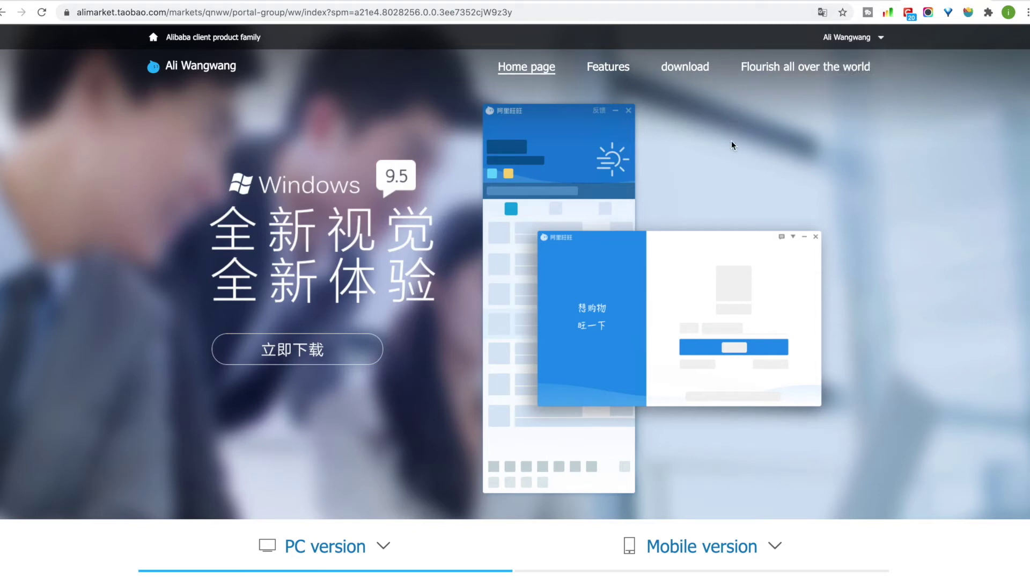
Step: Open the Ali Wangwang download page, translate it into English and dismiss the translation popup
left_click(685, 68)
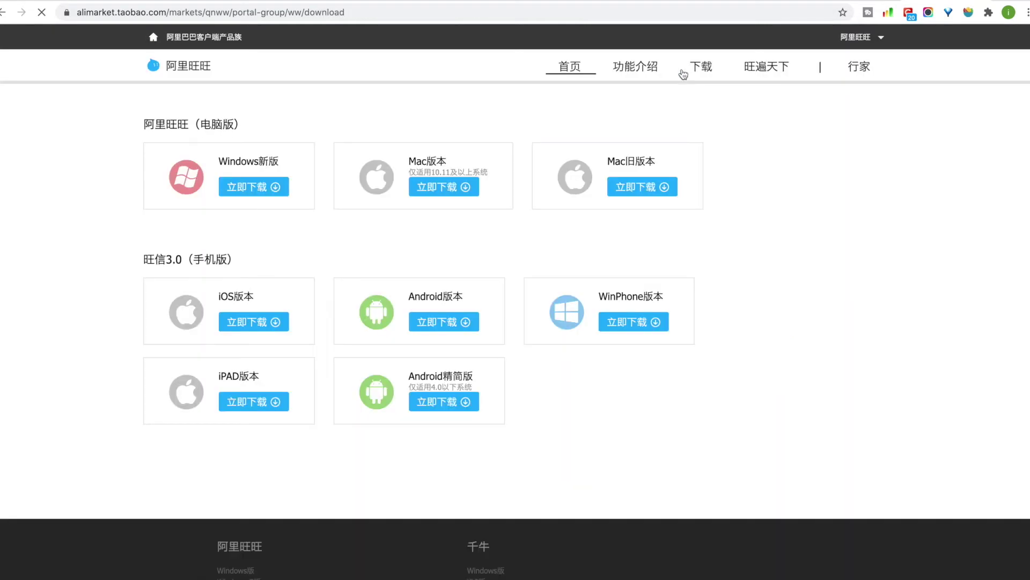
right_click(515, 116)
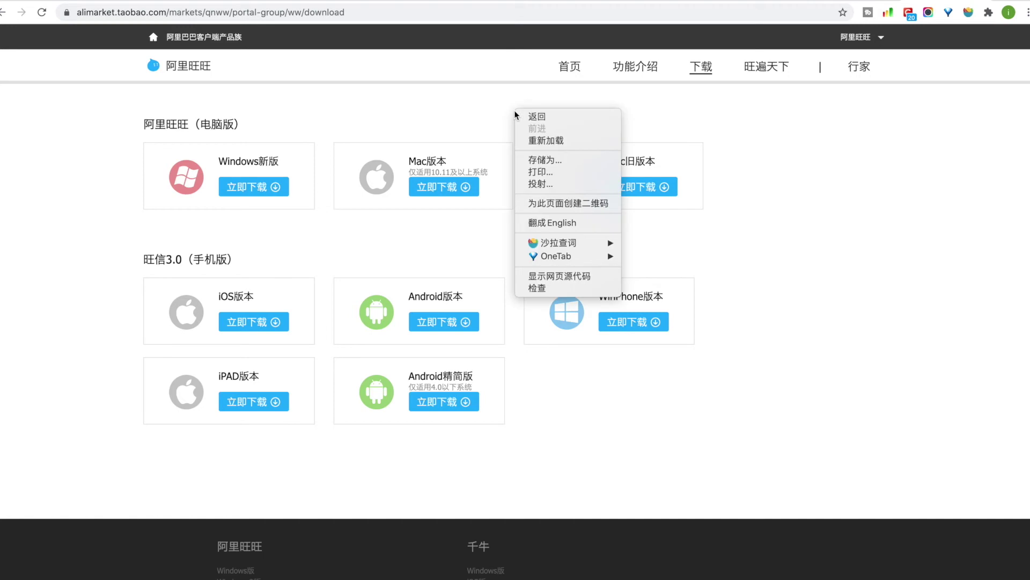
right_click(767, 133)
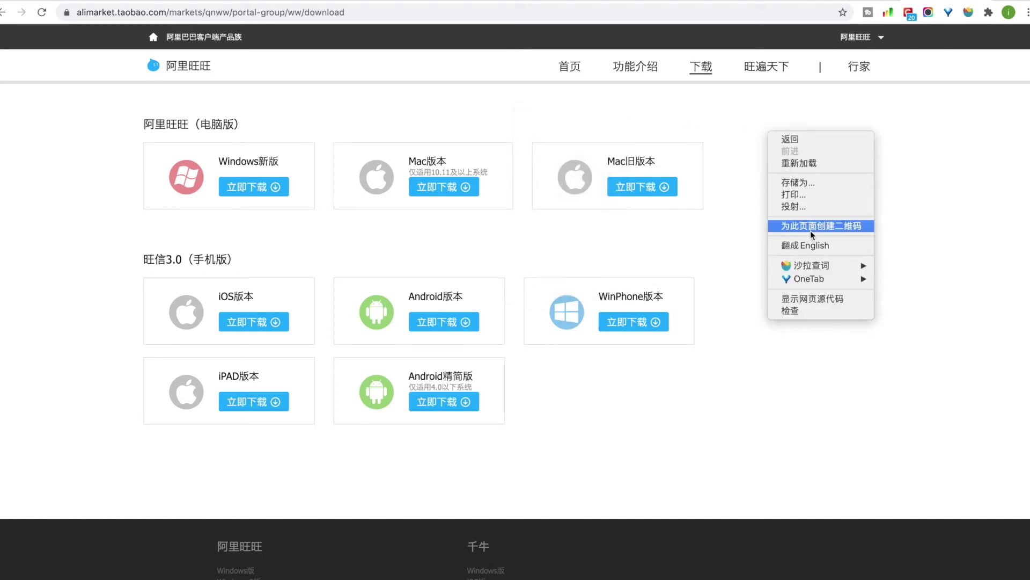
left_click(811, 246)
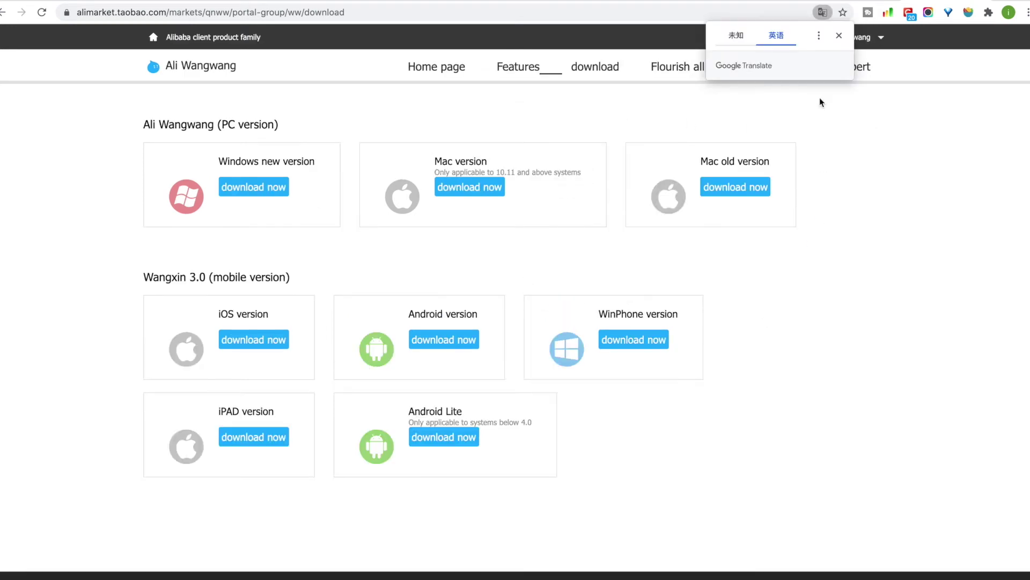
left_click(838, 35)
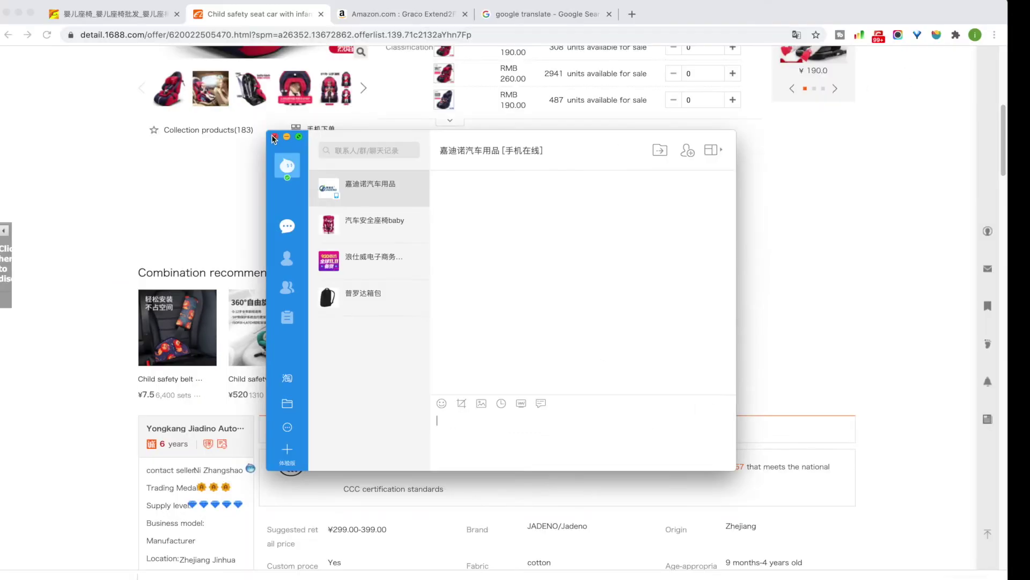
Step: Close the supplier chat window and open the contact page of Yongkang Jiadino Auto Accessories from the car seat listing
key("super+w")
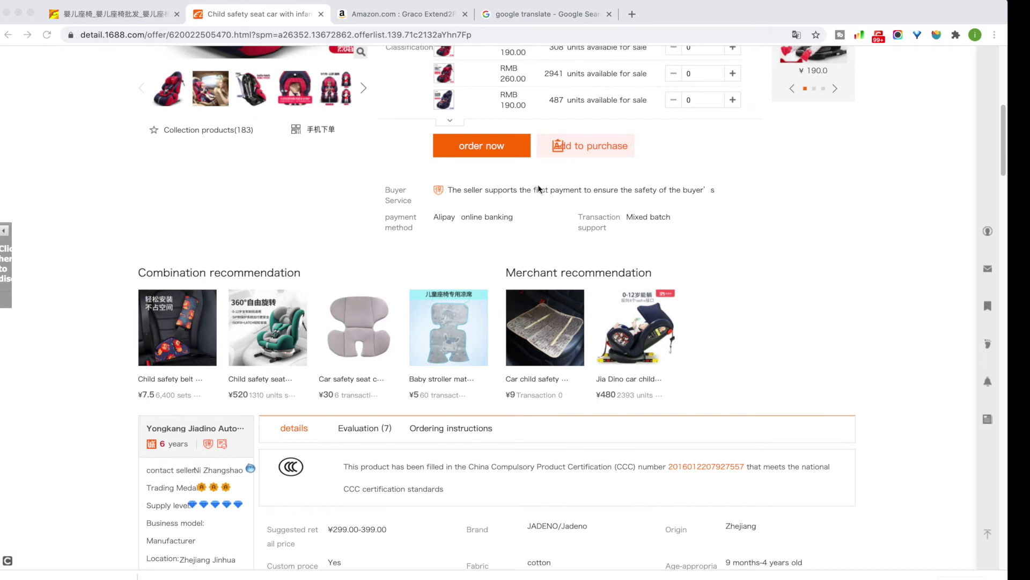
scroll(749, 192, "up", 10)
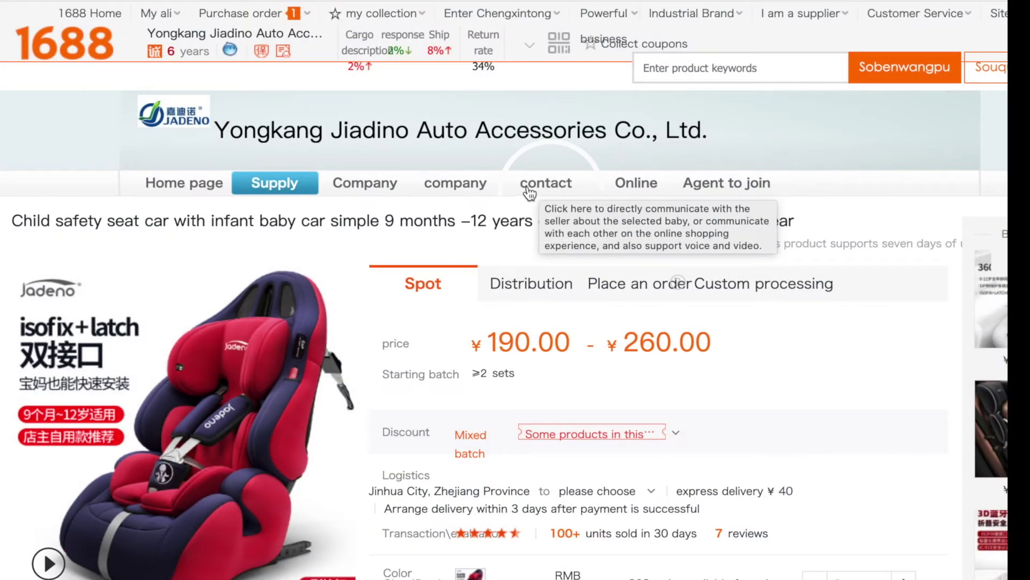
left_click(544, 187)
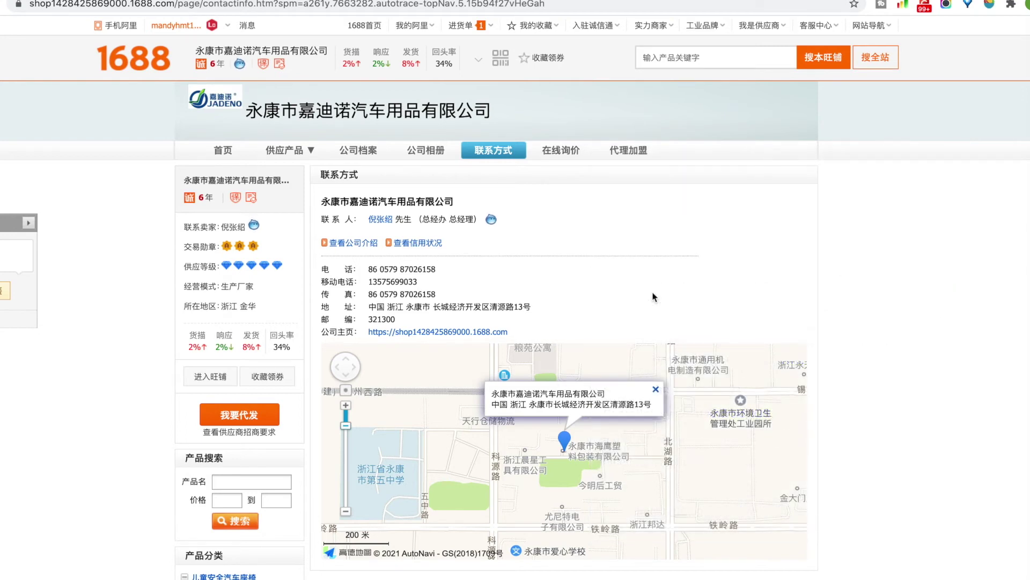
Step: Look over the supplier's contact page, examining the contact details, location map, product categories and sales ranking
scroll(698, 322, "down", 3)
scroll(724, 339, "down", 10)
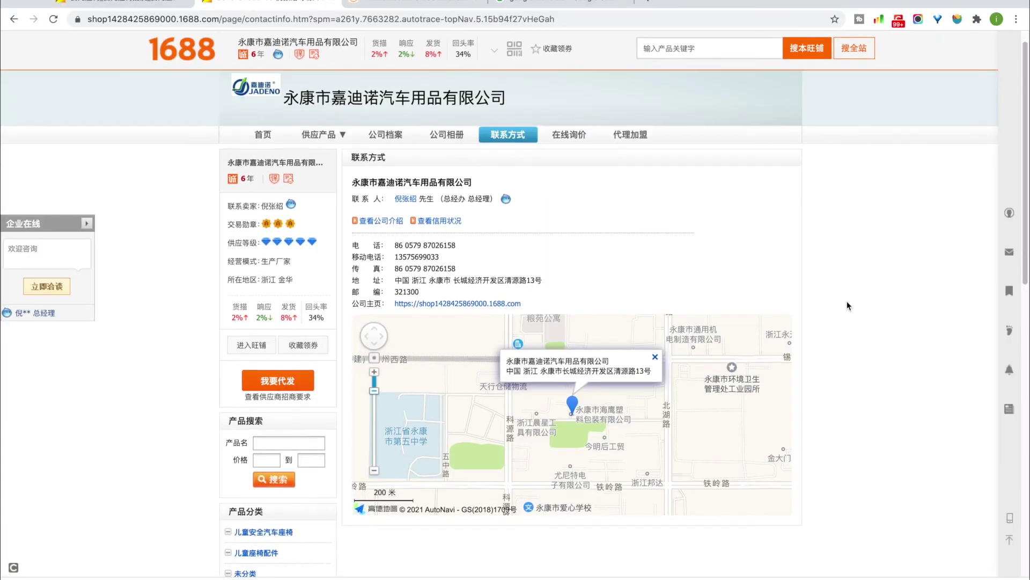
scroll(846, 306, "down", 4)
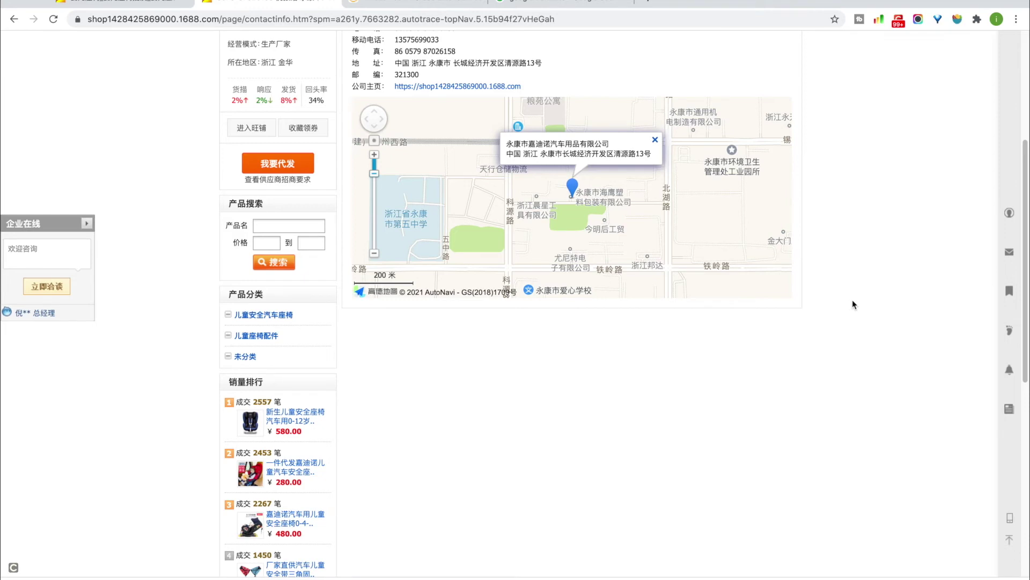
scroll(895, 345, "down", 2)
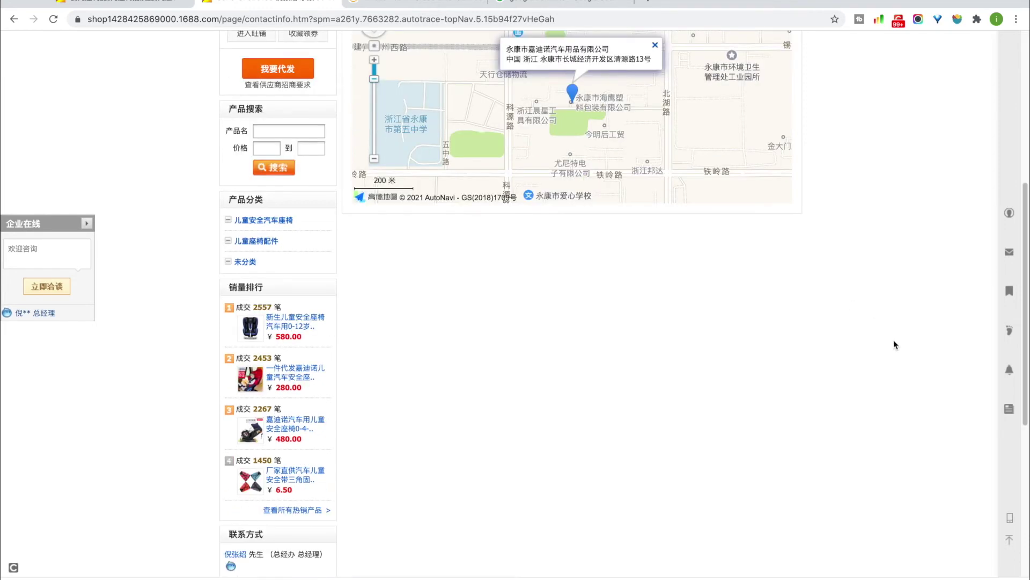
scroll(890, 338, "up", 6)
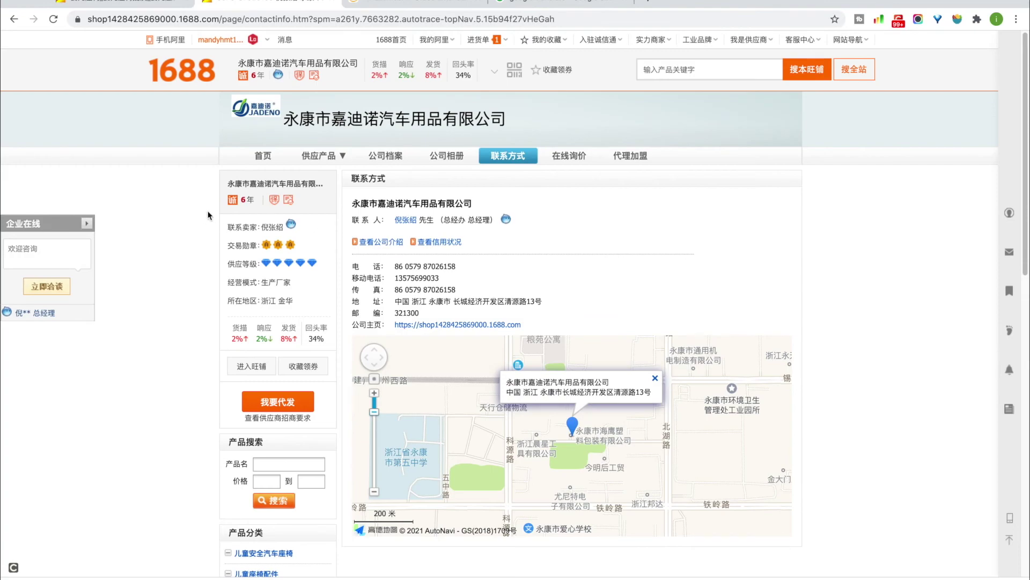